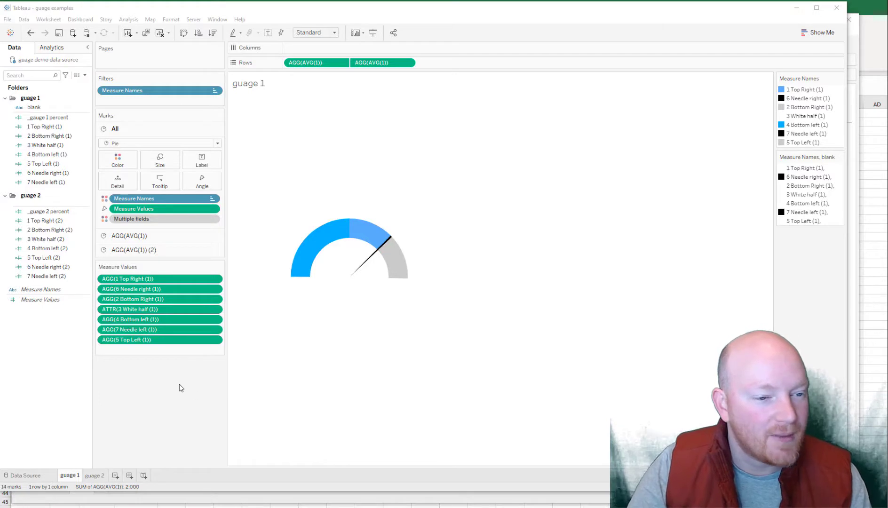
Inspect the _guage 1 percent calculation in the guage 1 folder without changing it
{"action": "left_click", "coordinate": [41, 107]}
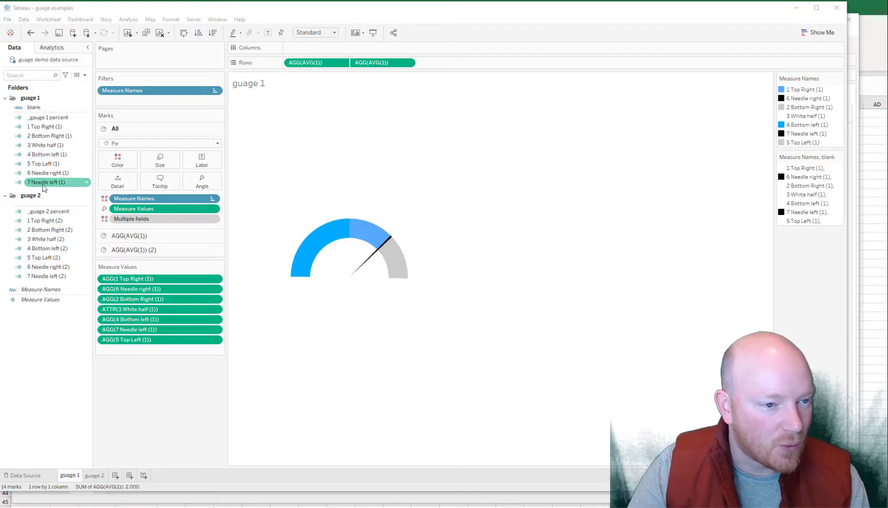
{"action": "left_click", "coordinate": [42, 118]}
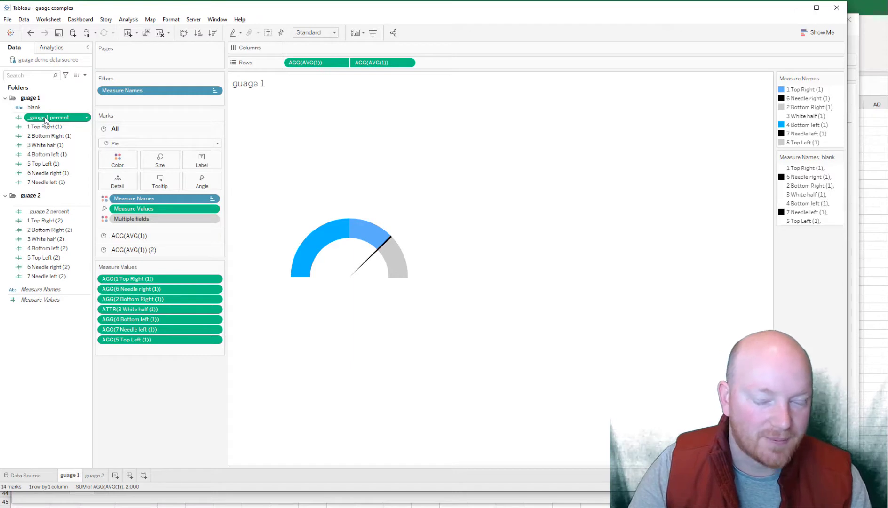
{"action": "right_click", "coordinate": [46, 119]}
{"action": "left_click", "coordinate": [66, 170]}
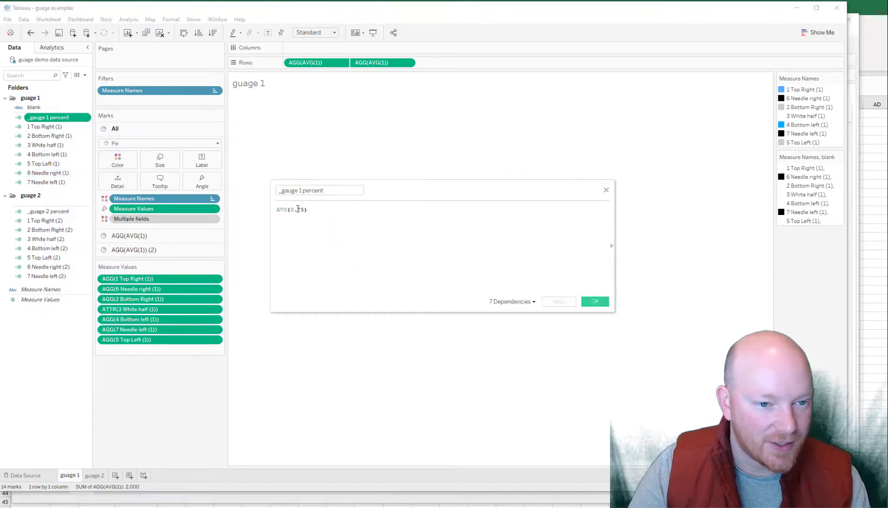
{"action": "left_click", "coordinate": [605, 190]}
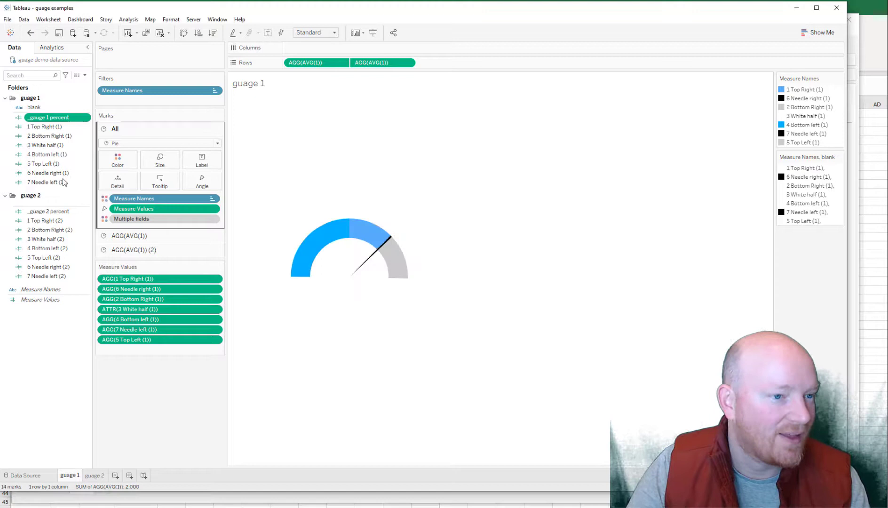
Review the 2 Bottom Right, 4 Bottom left, 5 Top Left and 7 Needle left gauge fields
{"action": "left_click", "coordinate": [47, 135]}
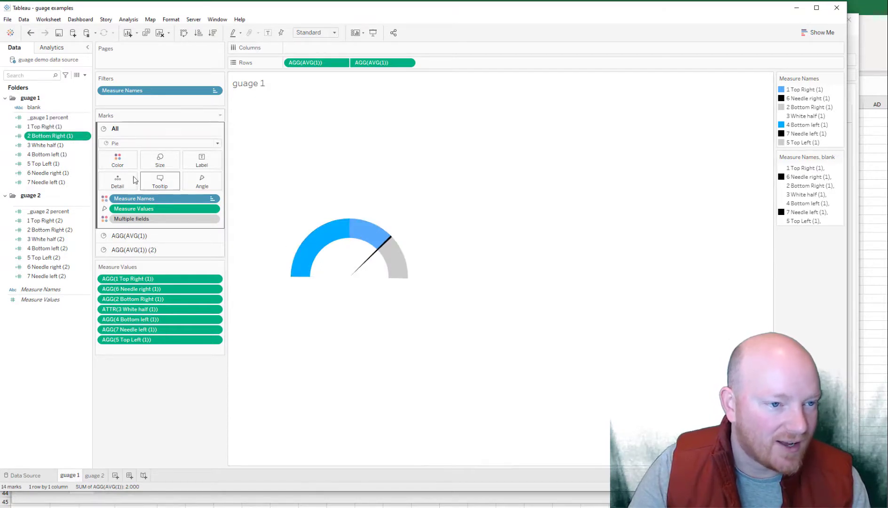
{"action": "left_click", "coordinate": [49, 155]}
{"action": "left_click", "coordinate": [47, 163]}
{"action": "left_click", "coordinate": [47, 182]}
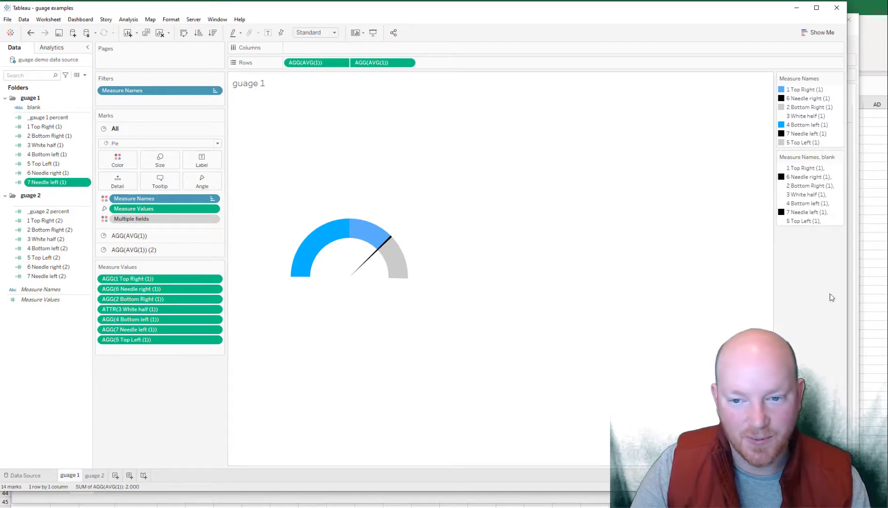
Start a new Tableau workbook, then review student rows and the geography and history columns in Excel
{"action": "key", "text": "ctrl+n"}
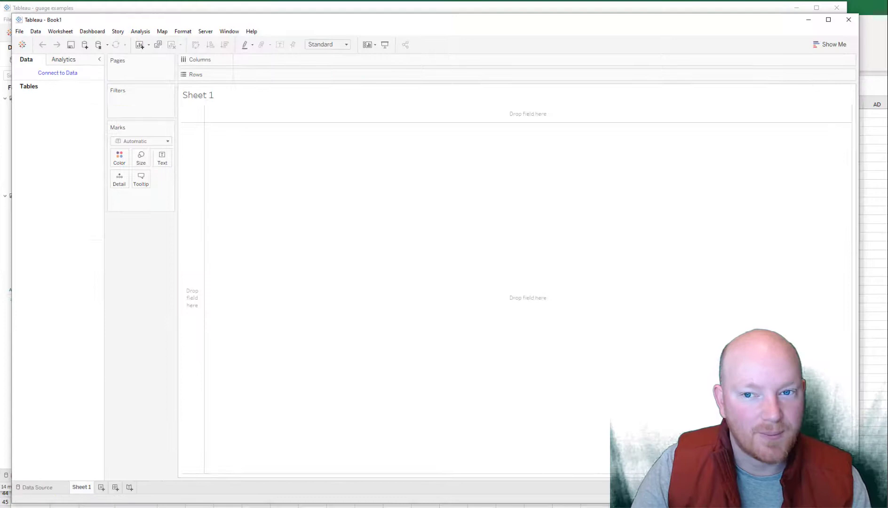
{"action": "key", "text": "alt+Tab"}
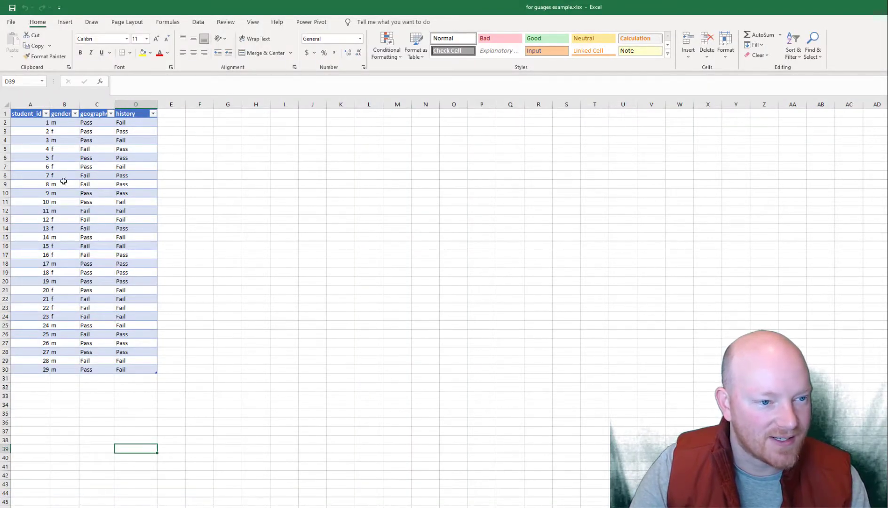
{"action": "left_click_drag", "start_coordinate": [33, 163], "coordinate": [135, 164]}
{"action": "left_click_drag", "start_coordinate": [26, 184], "coordinate": [146, 193]}
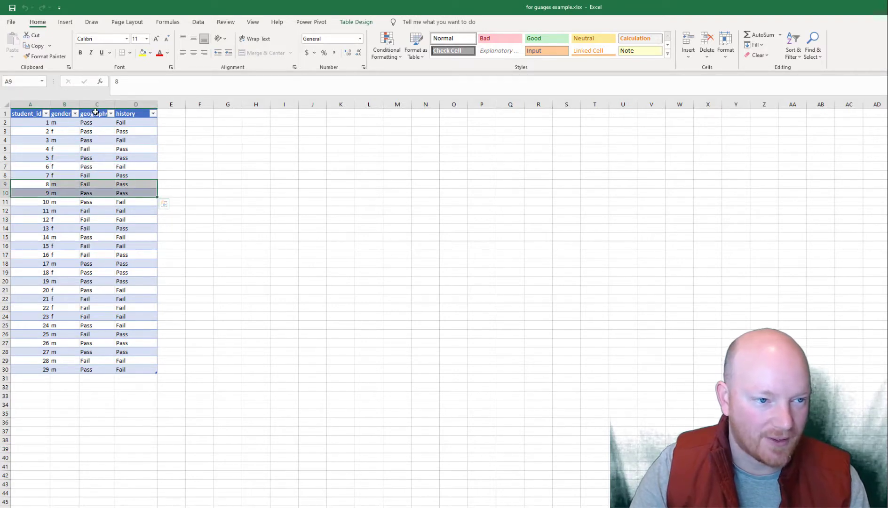
{"action": "left_click", "coordinate": [96, 113]}
{"action": "left_click", "coordinate": [124, 113]}
{"action": "left_click", "coordinate": [239, 173]}
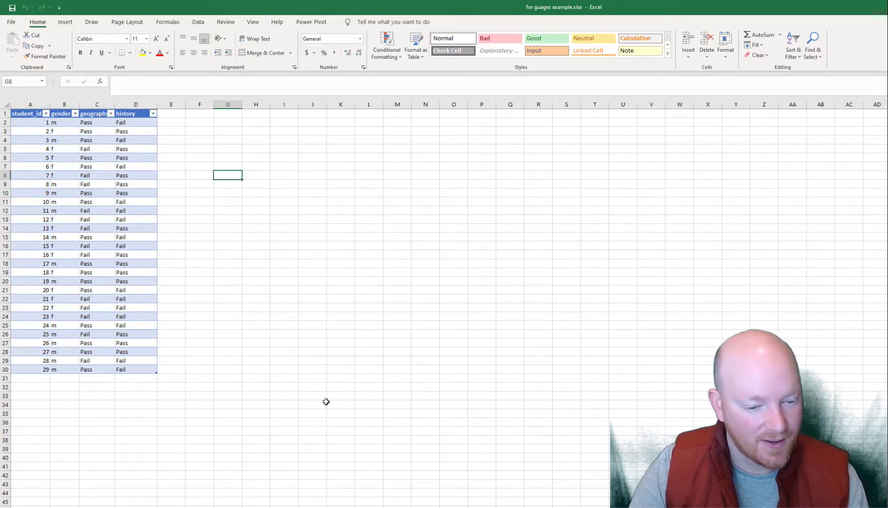
Connect the new workbook to for guages example.xlsx using its fixed values sheet
{"action": "key", "text": "alt+Tab"}
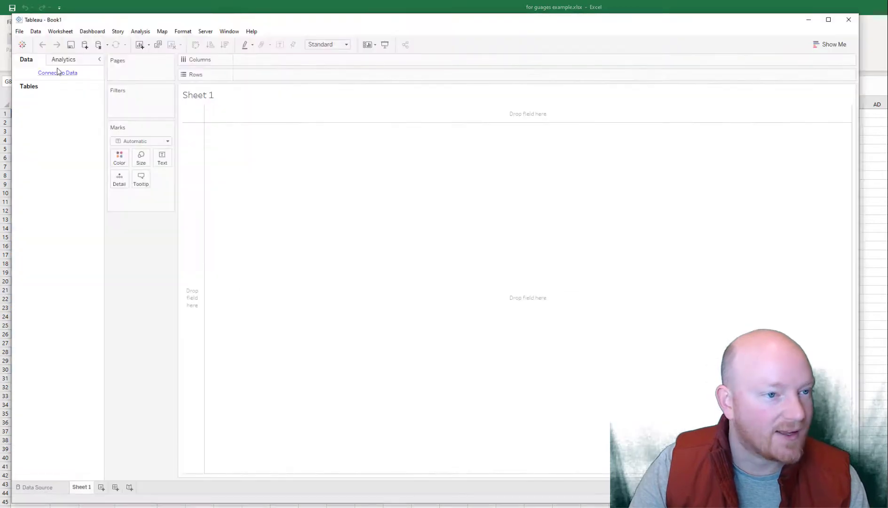
{"action": "left_click", "coordinate": [59, 75]}
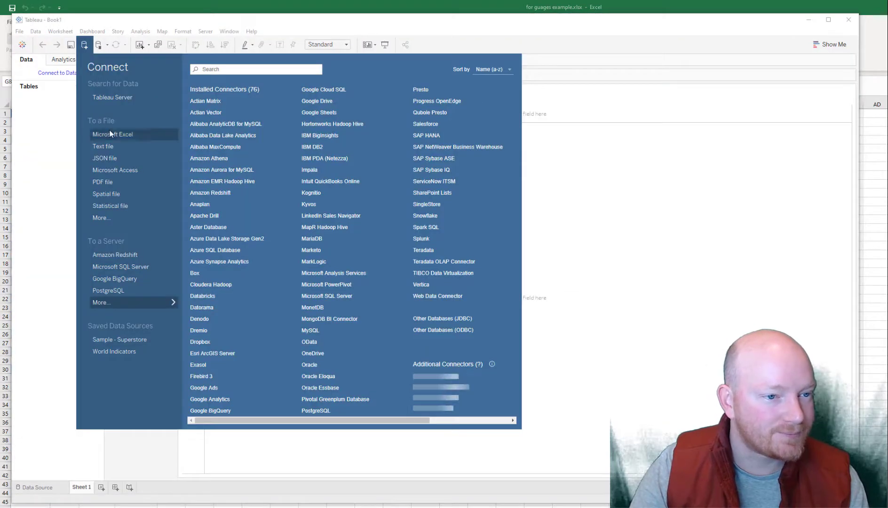
{"action": "left_click", "coordinate": [111, 134]}
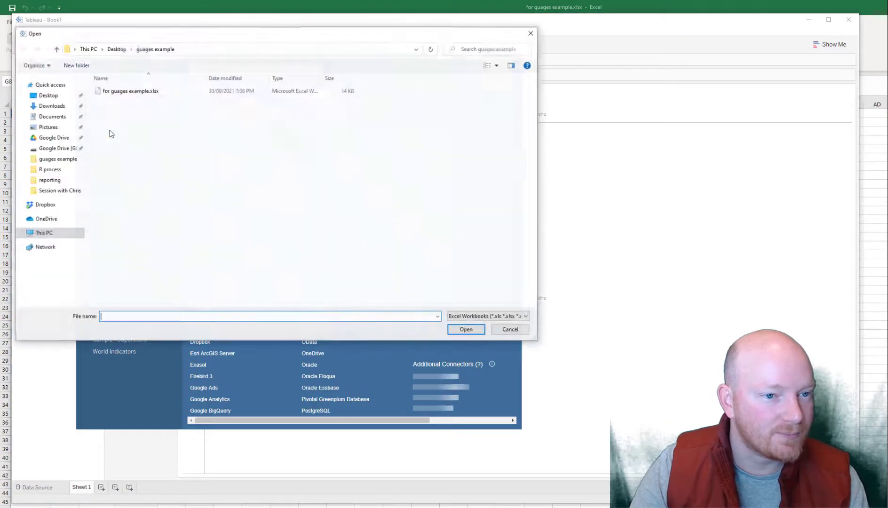
{"action": "double_click", "coordinate": [126, 92]}
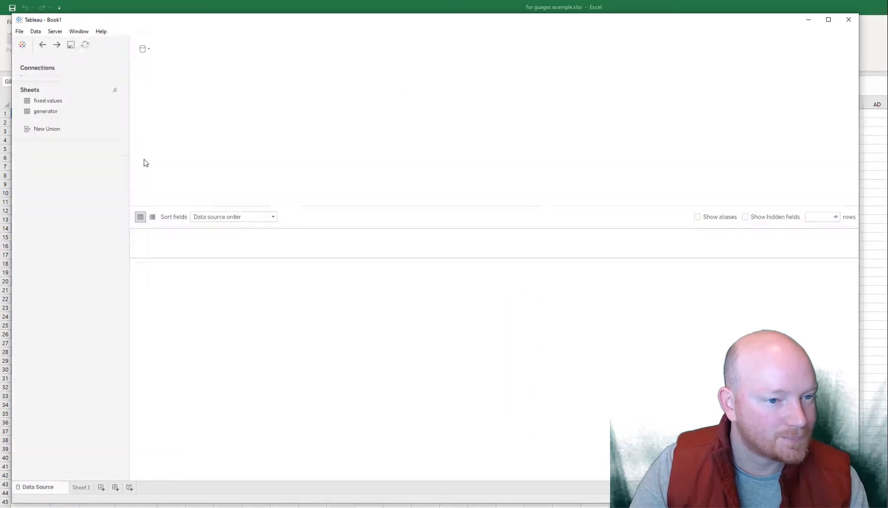
{"action": "left_click_drag", "start_coordinate": [40, 116], "coordinate": [191, 249]}
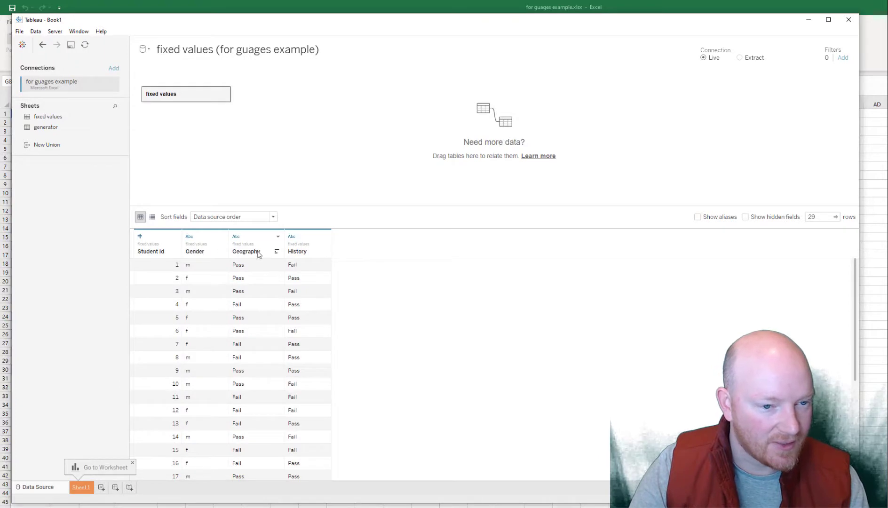
Pivot Geography and History into columns named subject and result, then go to Sheet 1
{"action": "left_click", "coordinate": [258, 254]}
{"action": "left_click", "coordinate": [293, 244], "text": "ctrl"}
{"action": "left_click", "coordinate": [325, 236]}
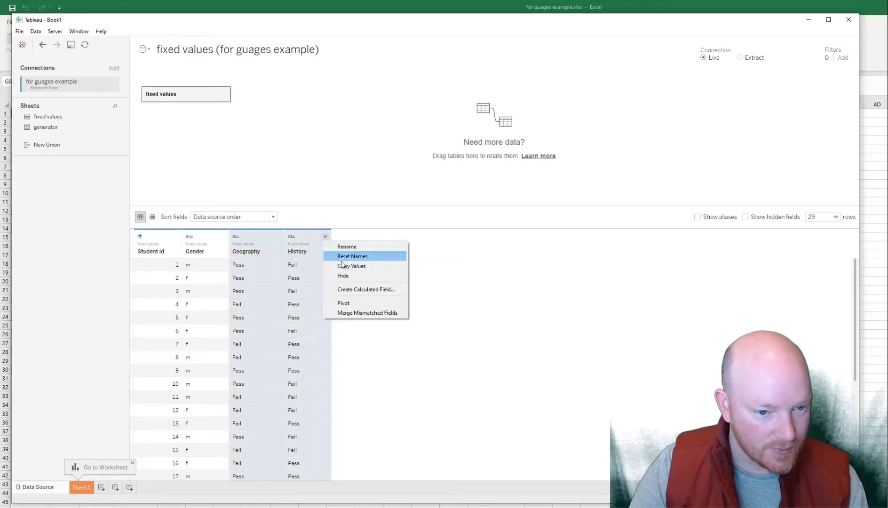
{"action": "left_click", "coordinate": [347, 303]}
{"action": "double_click", "coordinate": [252, 252]}
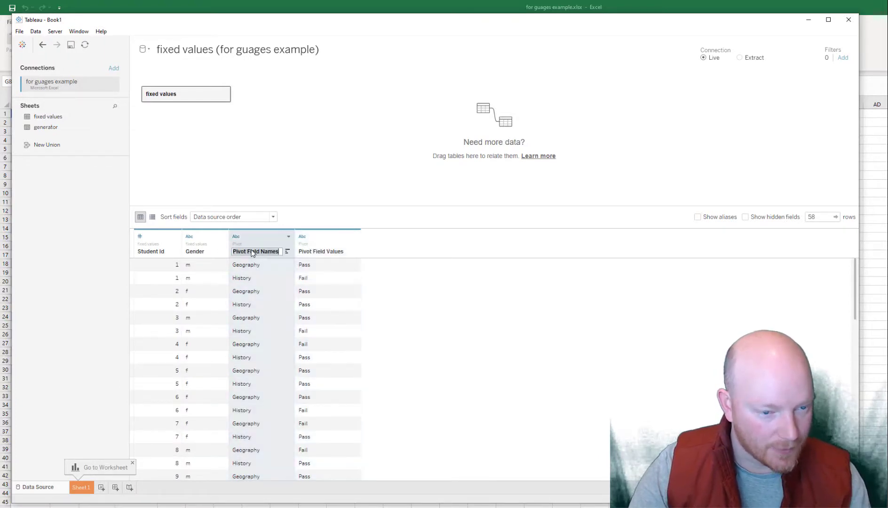
{"action": "type", "text": "subject"}
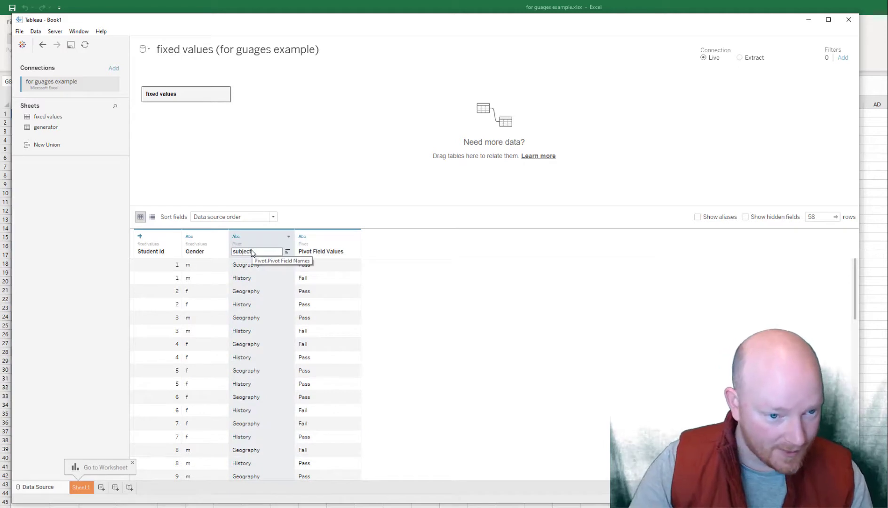
{"action": "double_click", "coordinate": [314, 252]}
{"action": "type", "text": "re"}
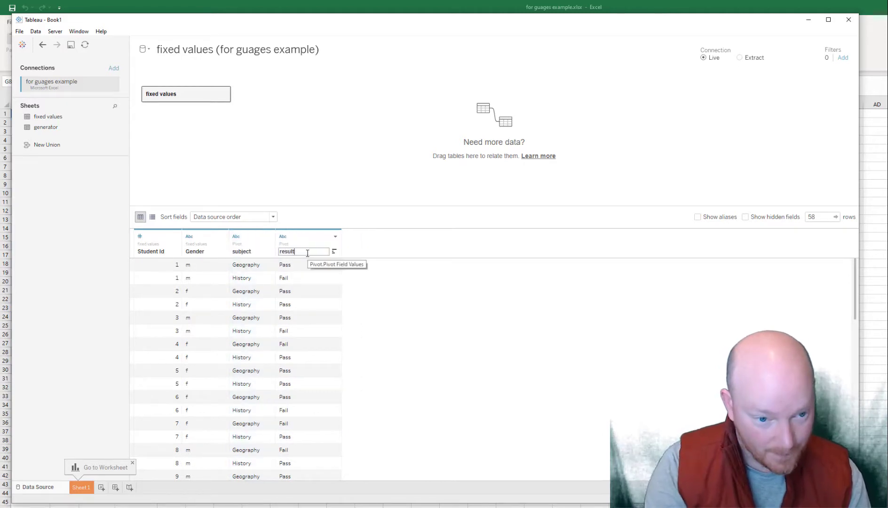
{"action": "type", "text": "sult"}
{"action": "key", "text": "Return"}
{"action": "left_click", "coordinate": [84, 488]}
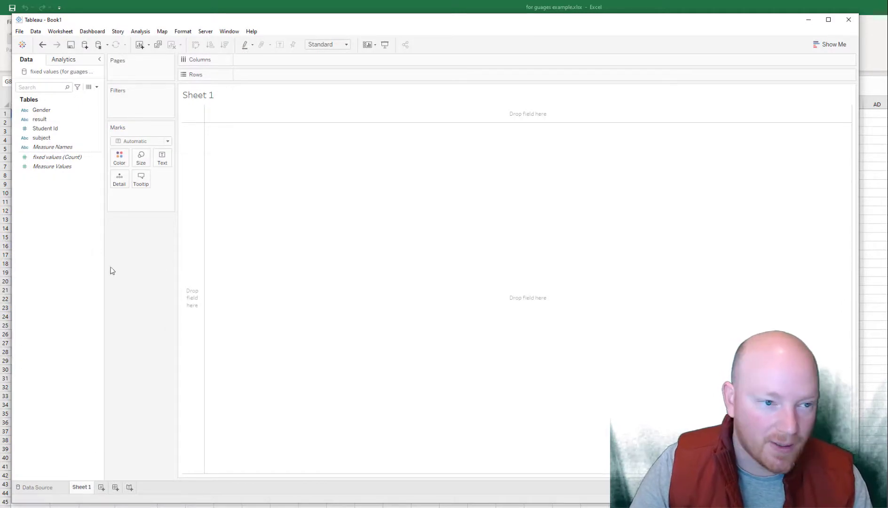
Create a calculated field named pass rate, beginning the formula SUM(IF [result]
{"action": "right_click", "coordinate": [32, 194]}
{"action": "key", "text": "Escape"}
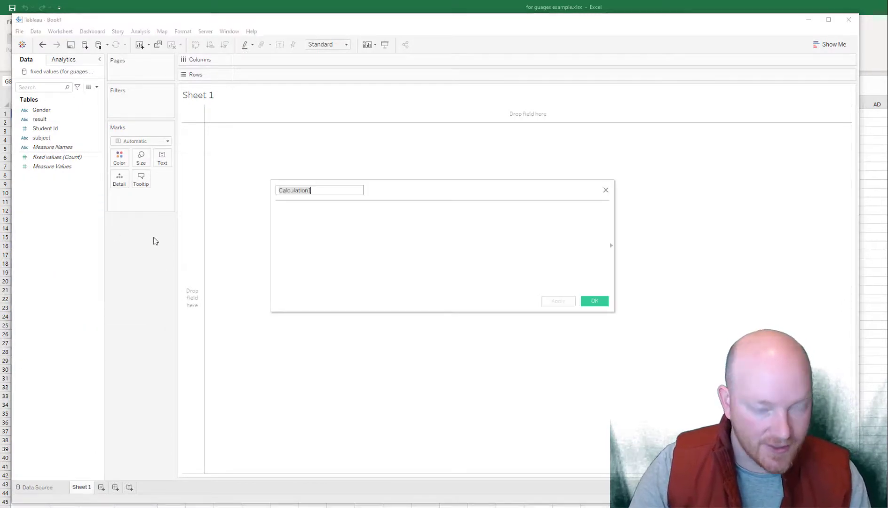
{"action": "type", "text": "pass rate"}
{"action": "key", "text": "Tab"}
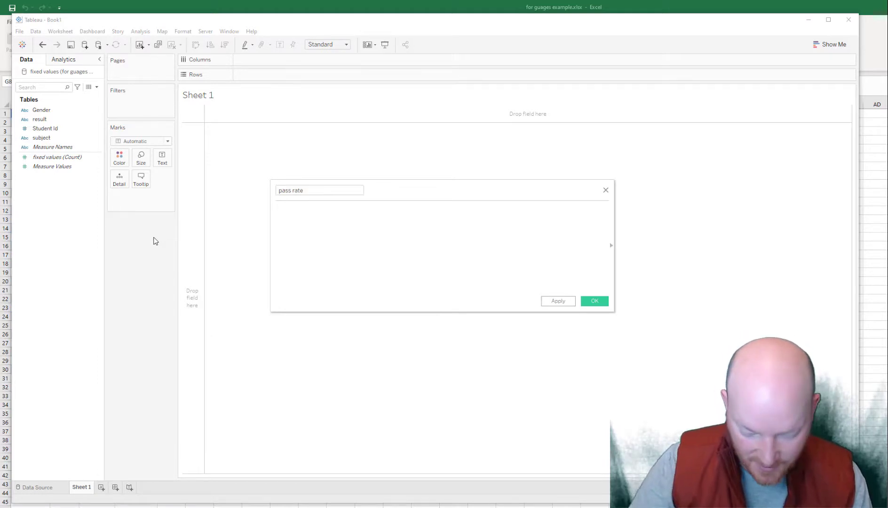
{"action": "type", "text": "SUM("}
{"action": "key", "text": "Return"}
{"action": "key", "text": "Return"}
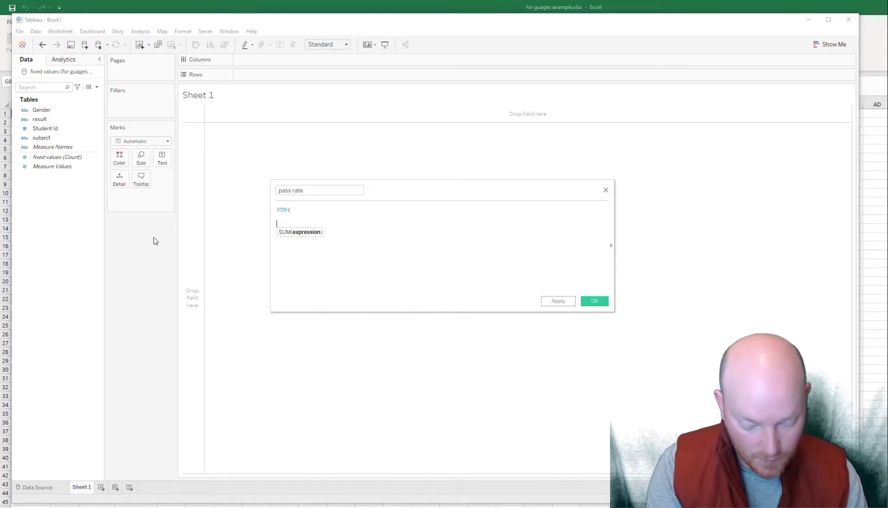
{"action": "key", "text": "BackSpace"}
{"action": "type", "text": "IF "}
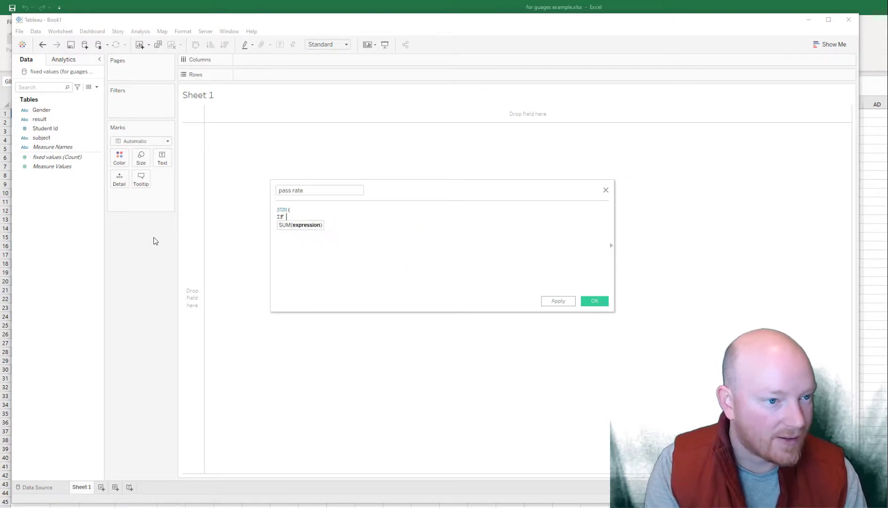
{"action": "type", "text": "[res"}
{"action": "key", "text": "Return"}
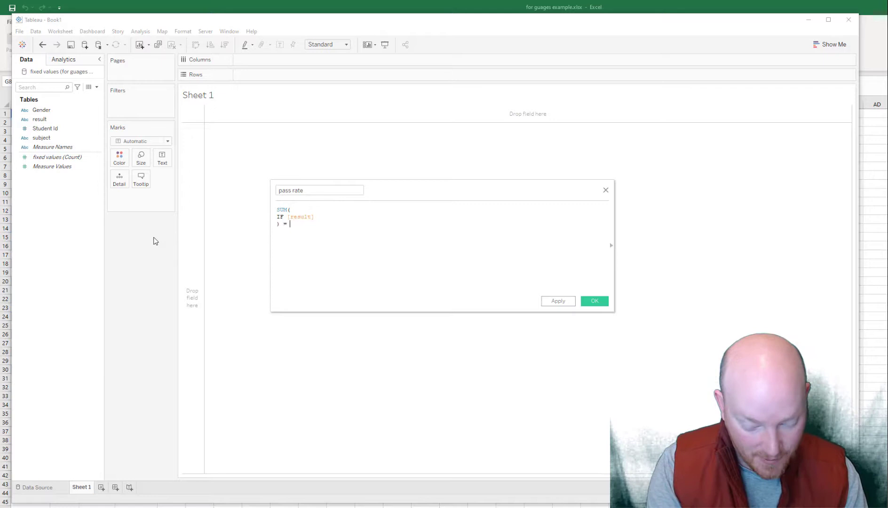
Complete the formula as SUM(IF [result] = "Pass" THEN 1 END) / SUM(1) and save it
{"action": "type", "text": "\"Pass"}
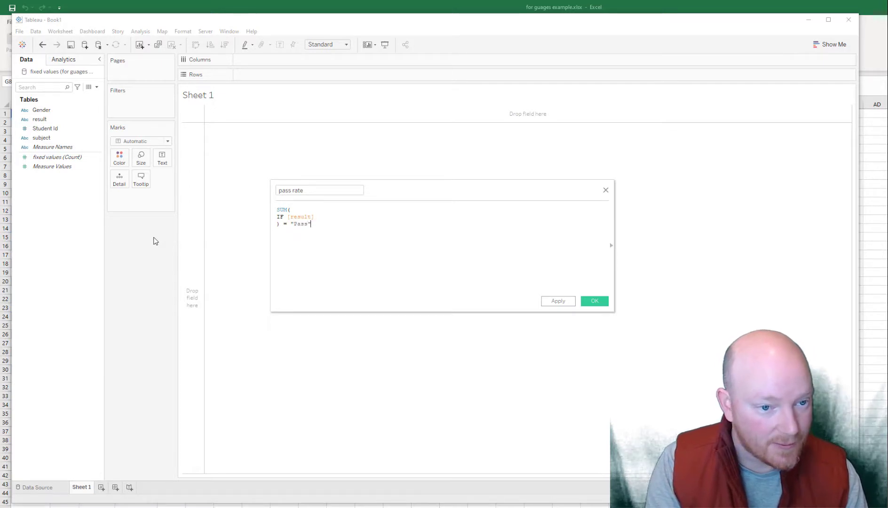
{"action": "key", "text": "Left"}
{"action": "key", "text": "Left"}
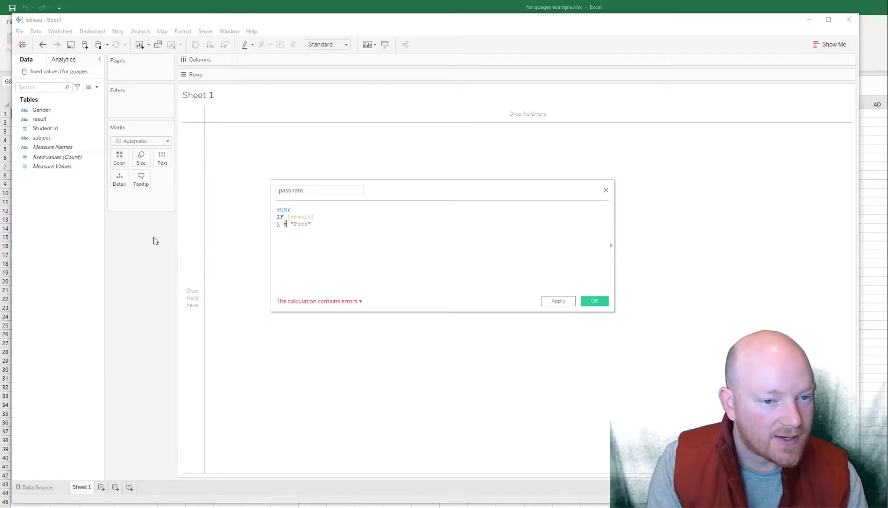
{"action": "key", "text": "shift+Right"}
{"action": "key", "text": "shift+Right"}
{"action": "key", "text": "shift+Right"}
{"action": "key", "text": "shift+Right"}
{"action": "key", "text": "shift+Right"}
{"action": "key", "text": "shift+Right"}
{"action": "key", "text": "shift+Right"}
{"action": "key", "text": "BackSpace"}
{"action": "key", "text": "BackSpace"}
{"action": "key", "text": "BackSpace"}
{"action": "key", "text": "BackSpace"}
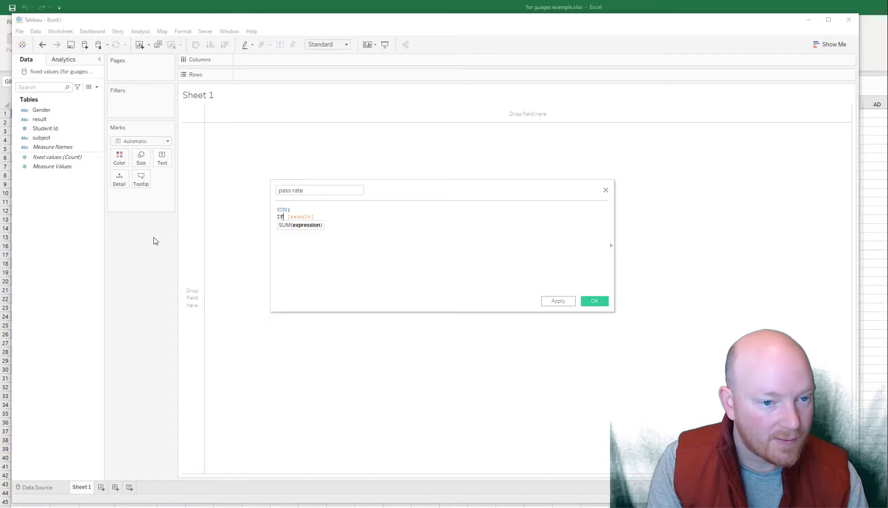
{"action": "type", "text": "= \"Pass\""}
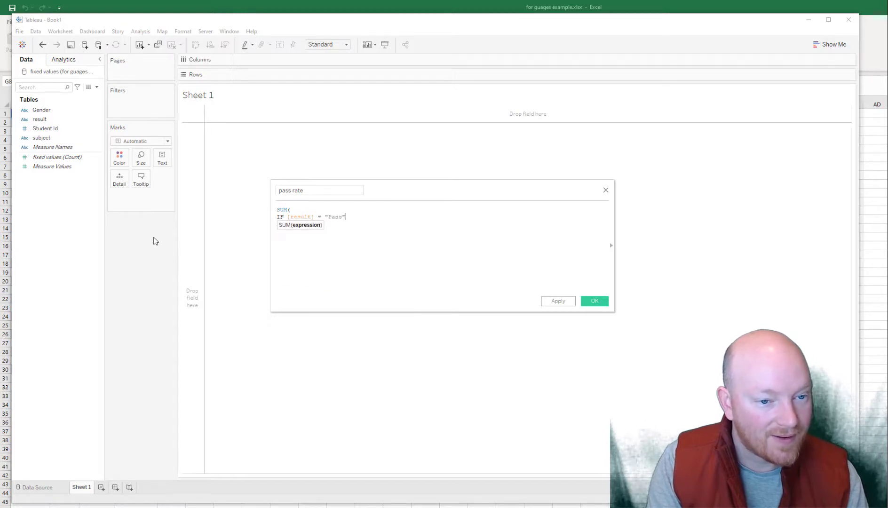
{"action": "type", "text": " THEN 1"}
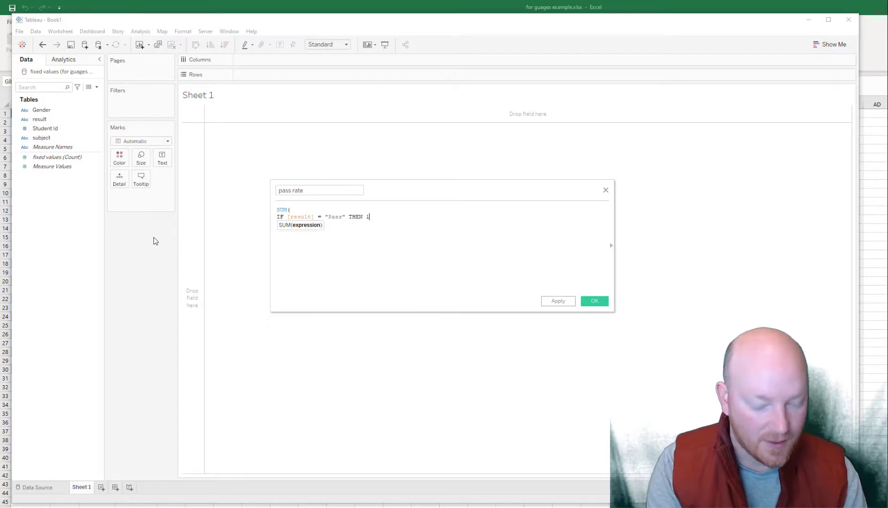
{"action": "type", "text": " END"}
{"action": "key", "text": "Down"}
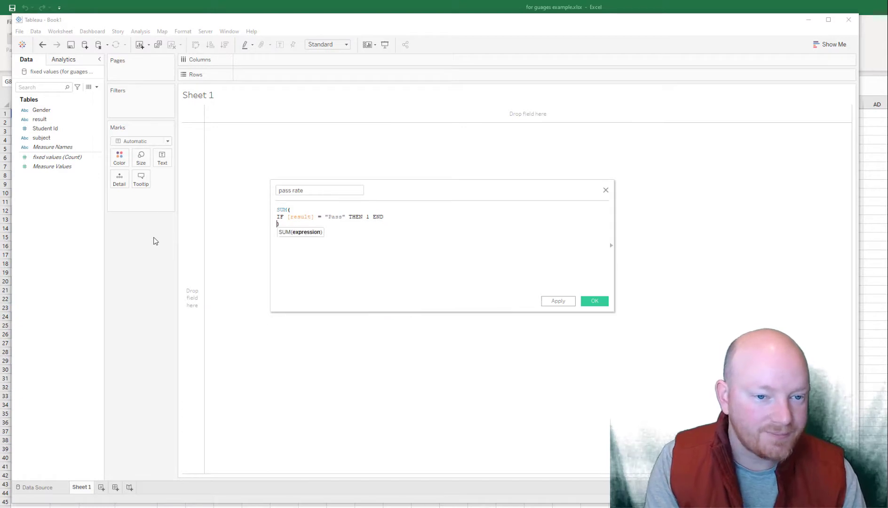
{"action": "type", "text": "/  "}
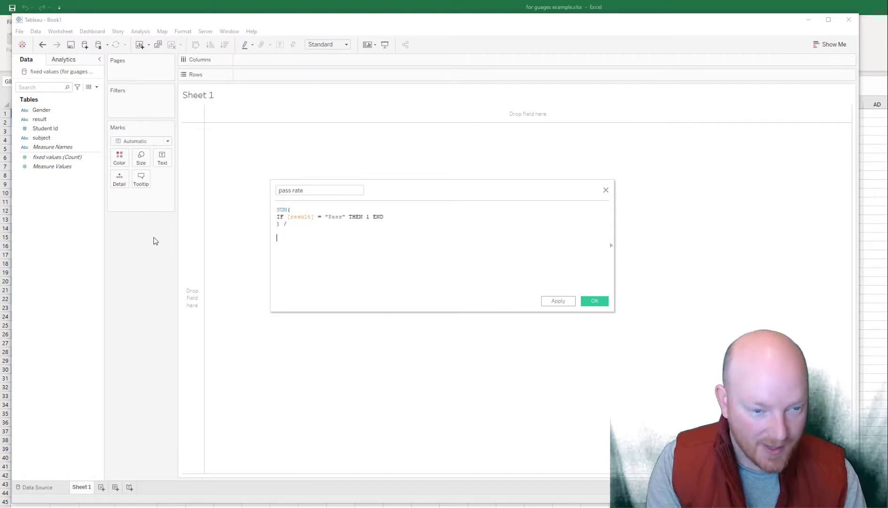
{"action": "type", "text": "SUM("}
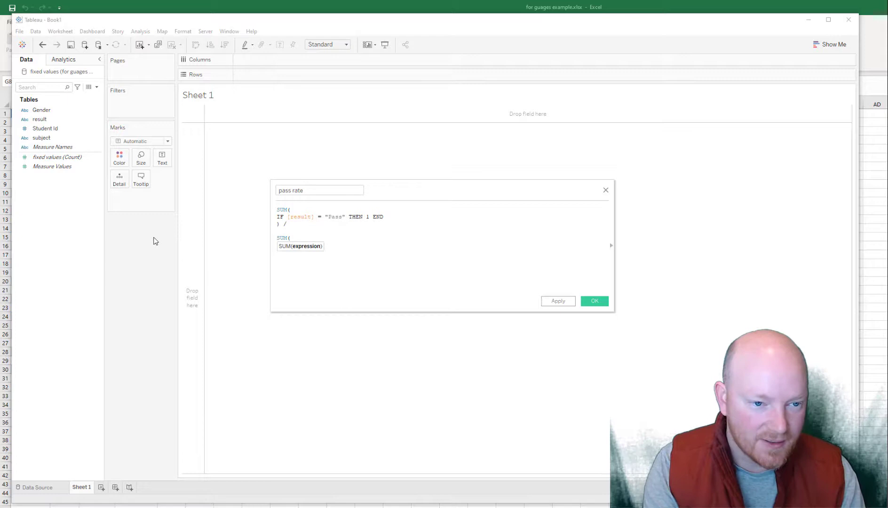
{"action": "type", "text": "1)"}
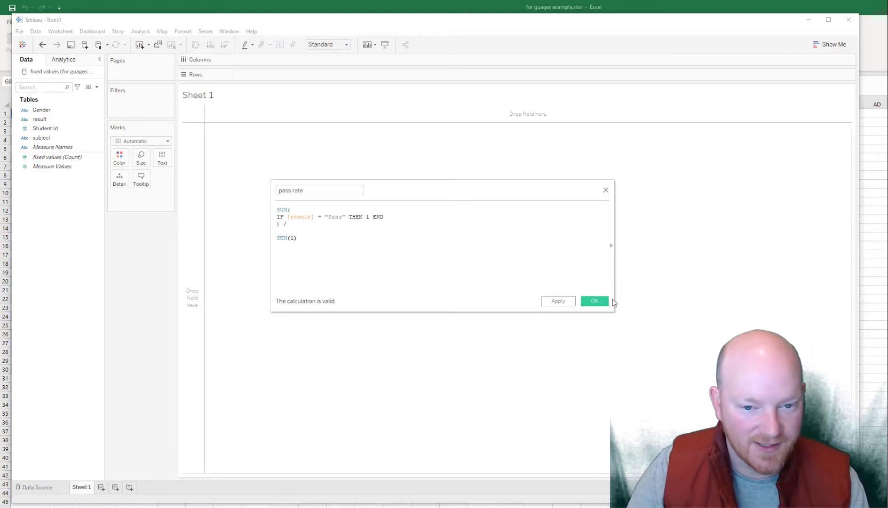
{"action": "left_click", "coordinate": [593, 301]}
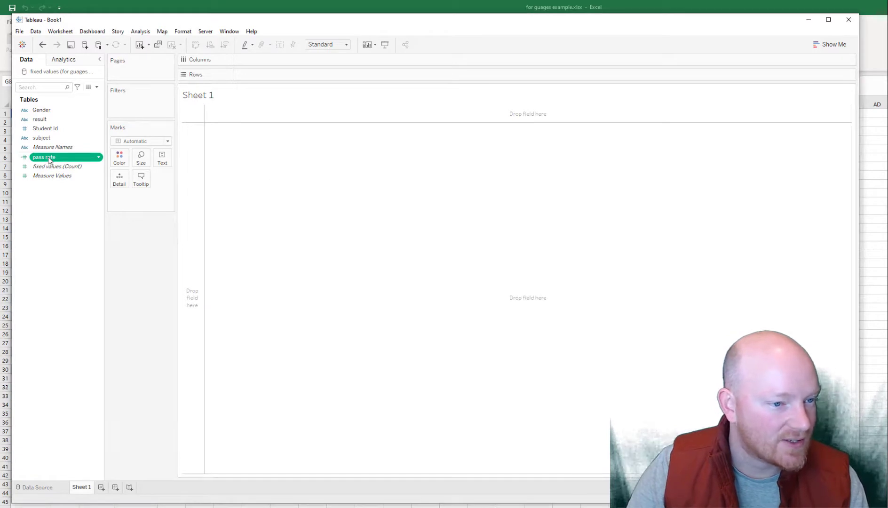
Set the pass rate field's default number format to Percentage
{"action": "right_click", "coordinate": [43, 160]}
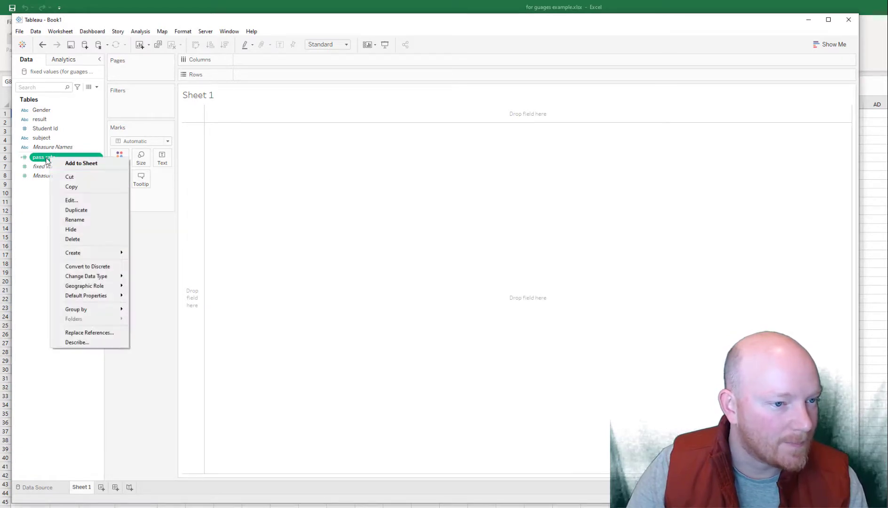
{"action": "mouse_move", "coordinate": [118, 295]}
{"action": "left_click", "coordinate": [162, 316]}
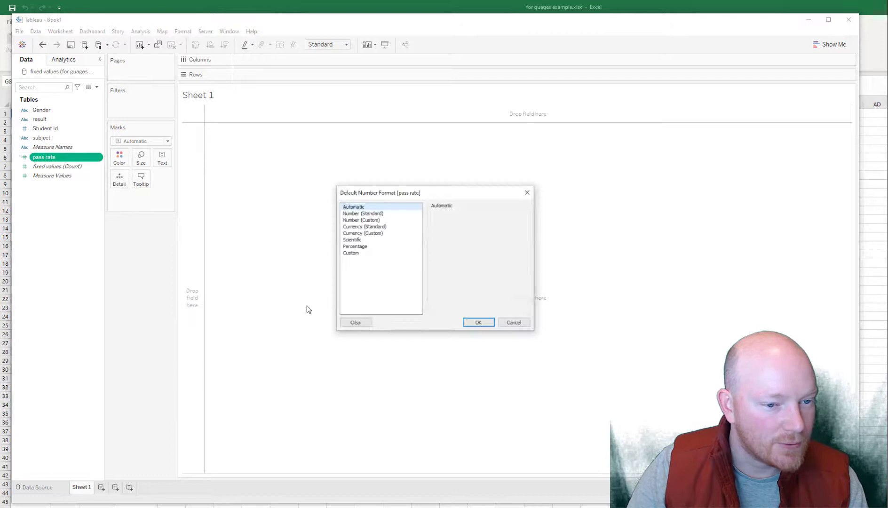
{"action": "left_click", "coordinate": [358, 247]}
{"action": "left_click", "coordinate": [475, 321]}
Show pass rate in the view (51.72%), split by Gender, then by subject
{"action": "left_click_drag", "start_coordinate": [43, 157], "coordinate": [250, 236]}
{"action": "mouse_move", "coordinate": [197, 115]}
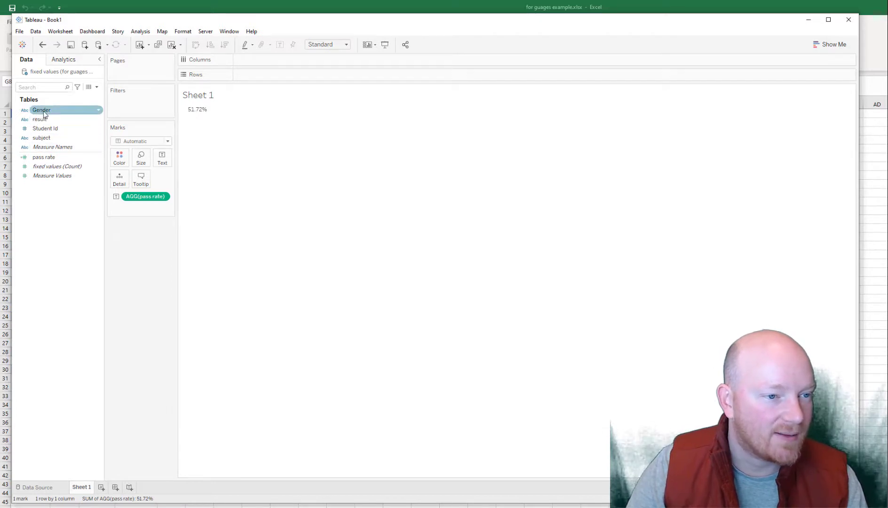
{"action": "left_click_drag", "start_coordinate": [41, 110], "coordinate": [256, 75]}
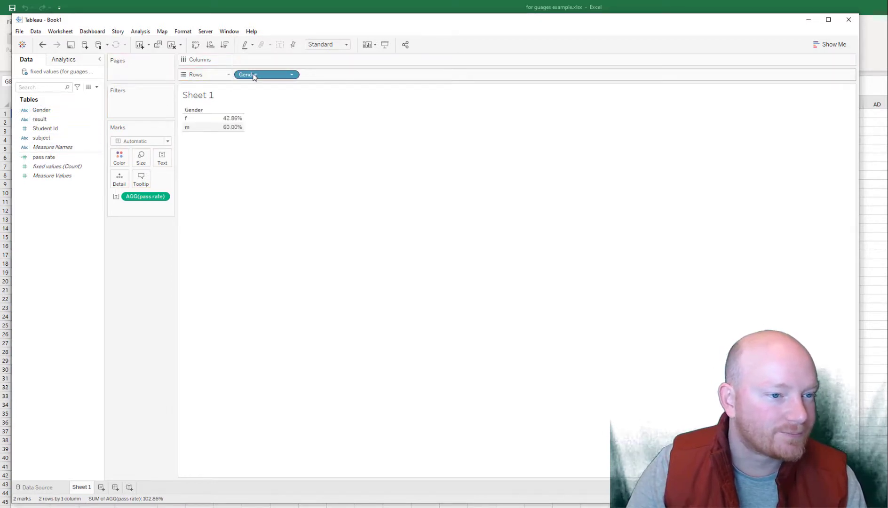
{"action": "left_click_drag", "start_coordinate": [41, 137], "coordinate": [254, 75]}
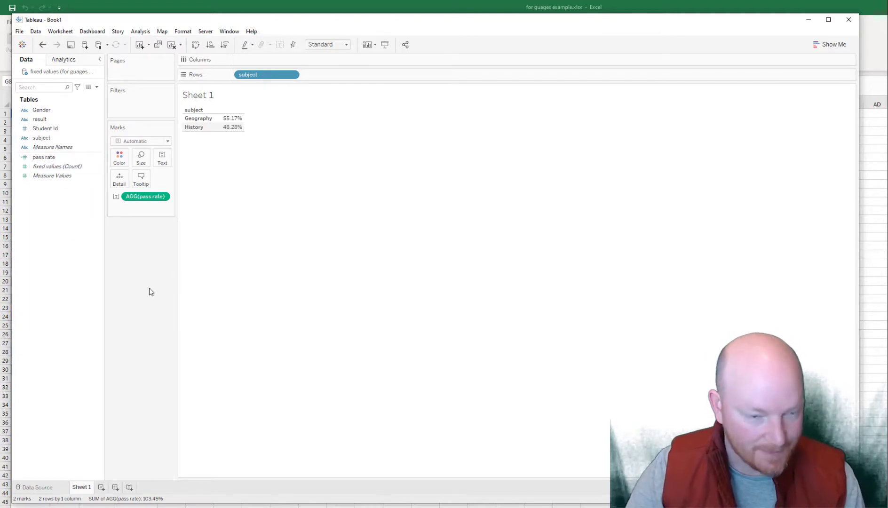
{"action": "key", "text": "alt+Tab"}
Copy the gauge sheets from the guage examples workbook and paste them into Book1
{"action": "key", "text": "alt+Tab"}
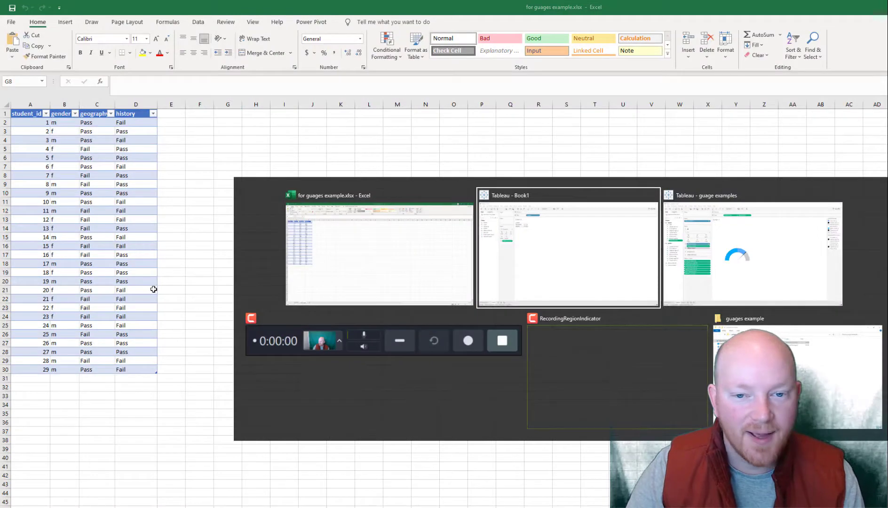
{"action": "key", "text": "alt+Tab"}
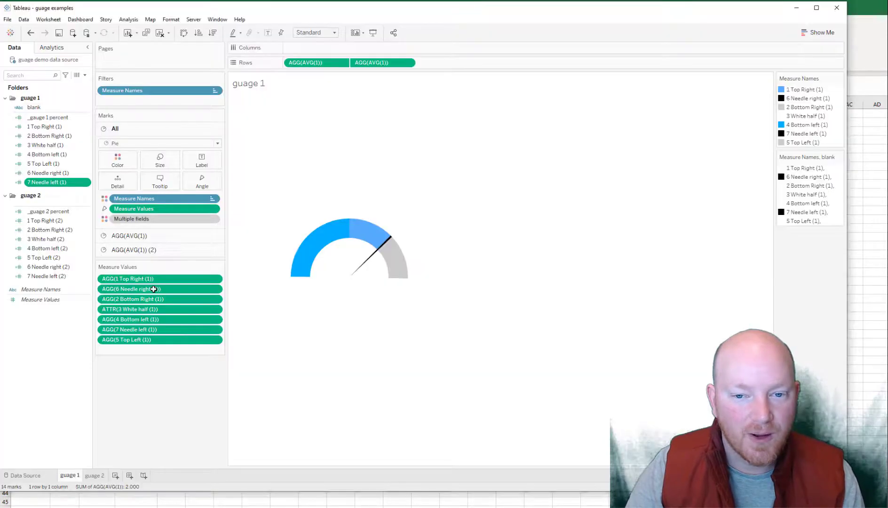
{"action": "right_click", "coordinate": [95, 477]}
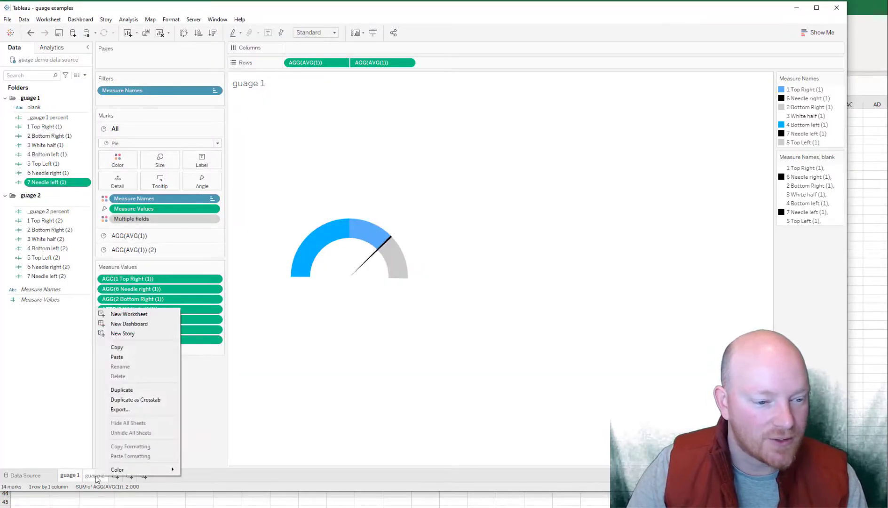
{"action": "left_click", "coordinate": [127, 348]}
{"action": "key", "text": "alt+Tab"}
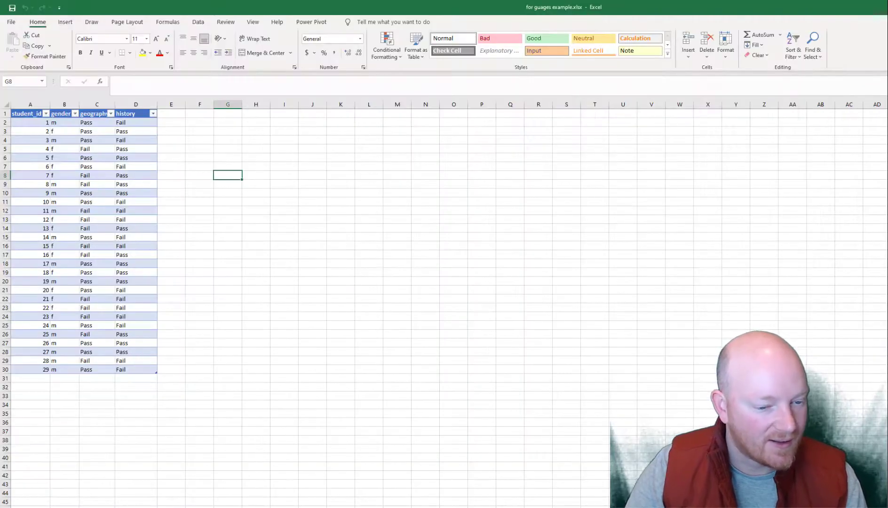
{"action": "key", "text": "alt+Tab"}
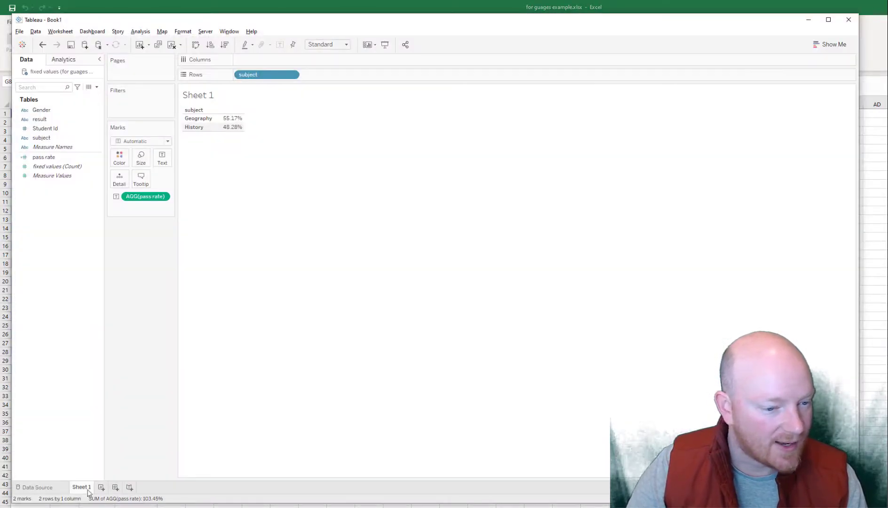
{"action": "right_click", "coordinate": [87, 490]}
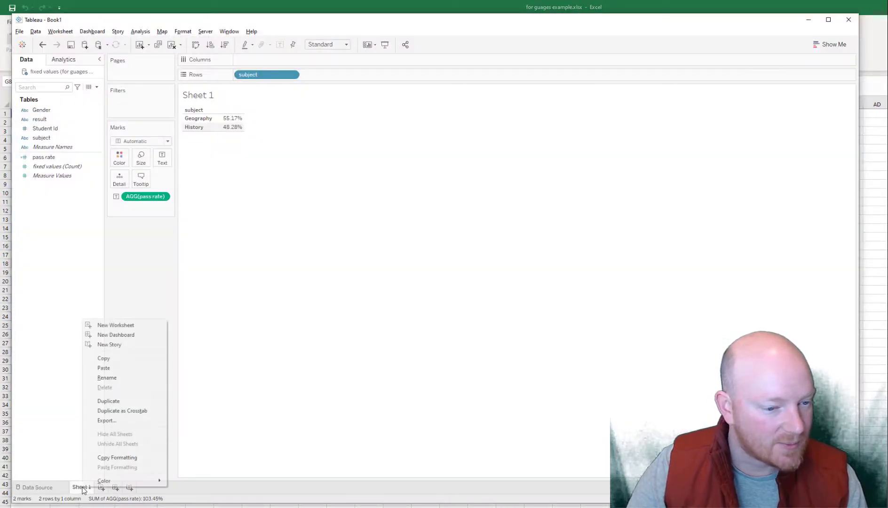
{"action": "left_click", "coordinate": [109, 369]}
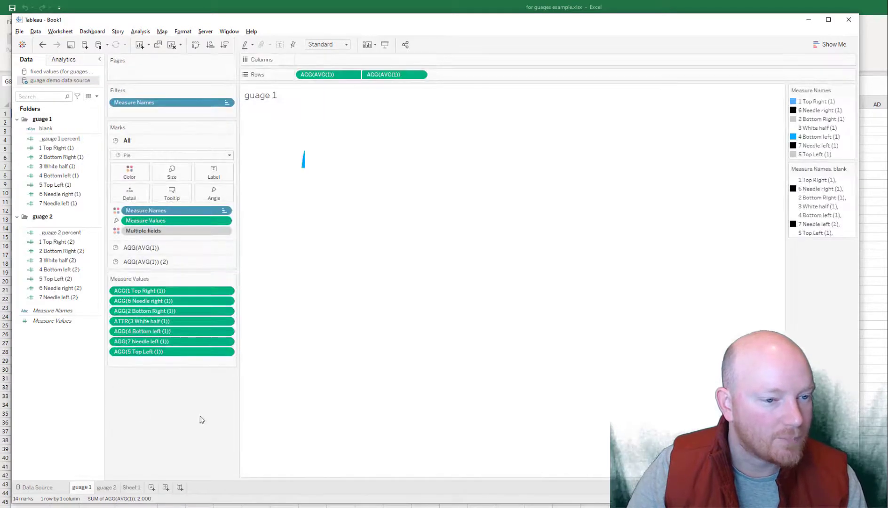
Check the pasted guage 2 and guage 1 sheets and their fixed values and guage demo fields
{"action": "left_click", "coordinate": [107, 487]}
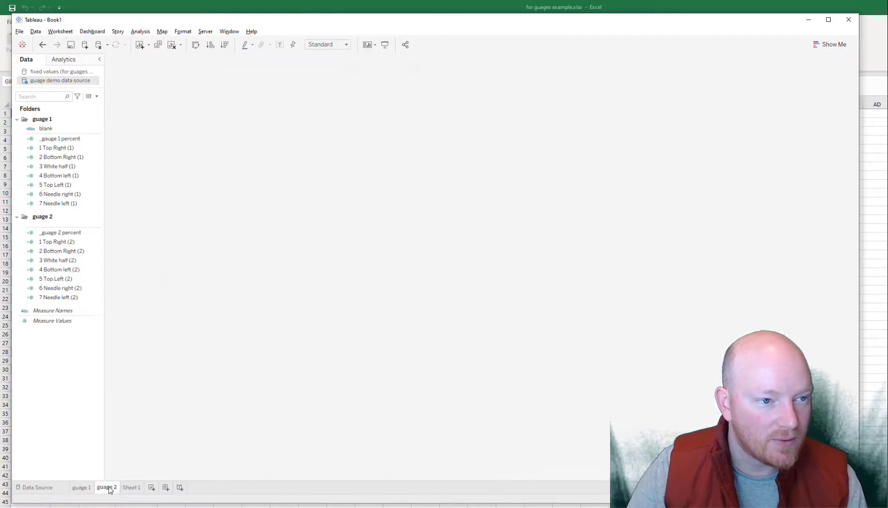
{"action": "left_click", "coordinate": [82, 487]}
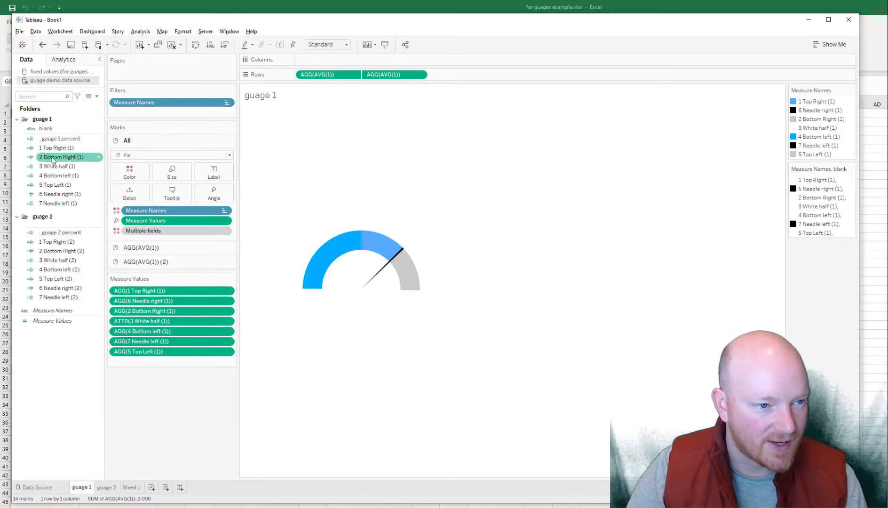
{"action": "left_click", "coordinate": [42, 71]}
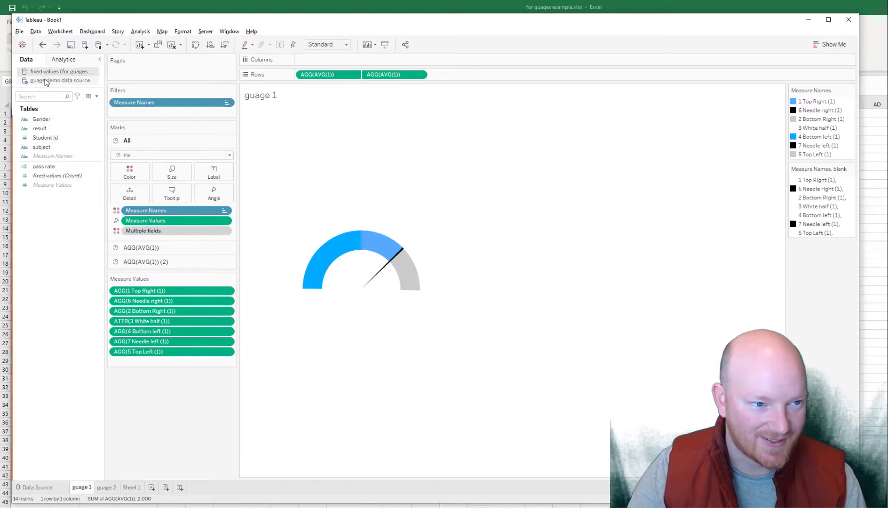
{"action": "left_click", "coordinate": [46, 80]}
Group the fixed values fields by folder and create folders named gauge 1 and guage 2
{"action": "left_click", "coordinate": [58, 72]}
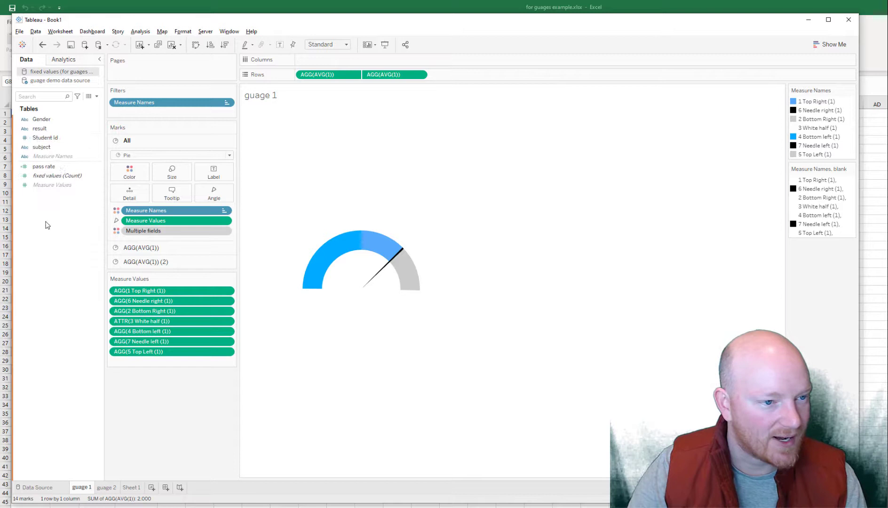
{"action": "right_click", "coordinate": [47, 228]}
{"action": "left_click", "coordinate": [65, 268]}
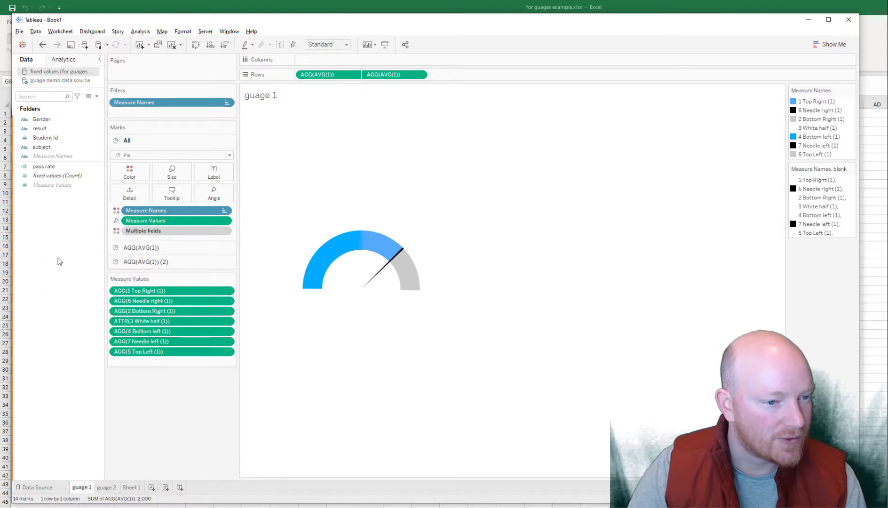
{"action": "right_click", "coordinate": [29, 222]}
{"action": "left_click", "coordinate": [55, 258]}
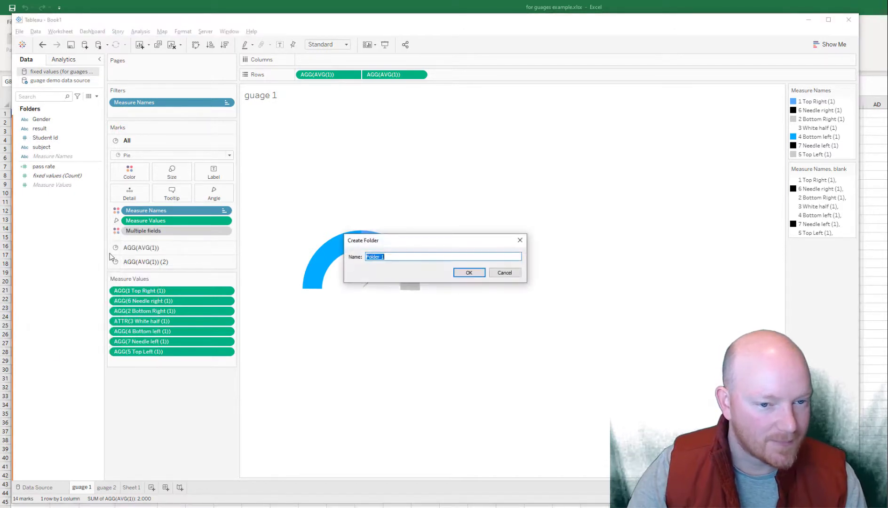
{"action": "type", "text": "gauge 1"}
{"action": "key", "text": "Return"}
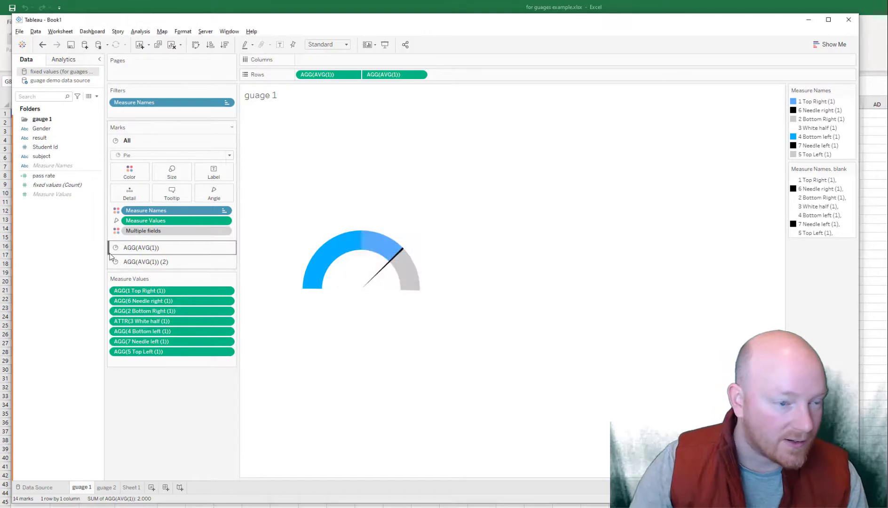
{"action": "right_click", "coordinate": [50, 239]}
{"action": "left_click", "coordinate": [76, 276]}
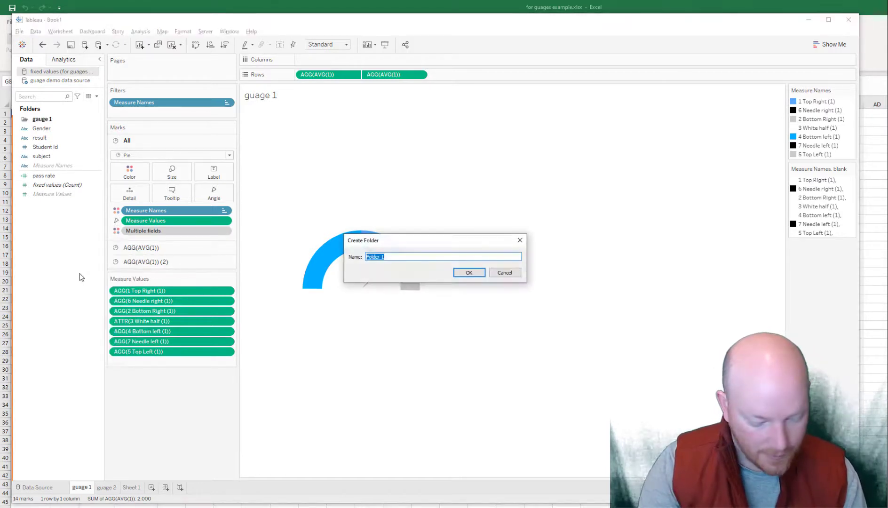
{"action": "type", "text": "guage 2"}
{"action": "key", "text": "Return"}
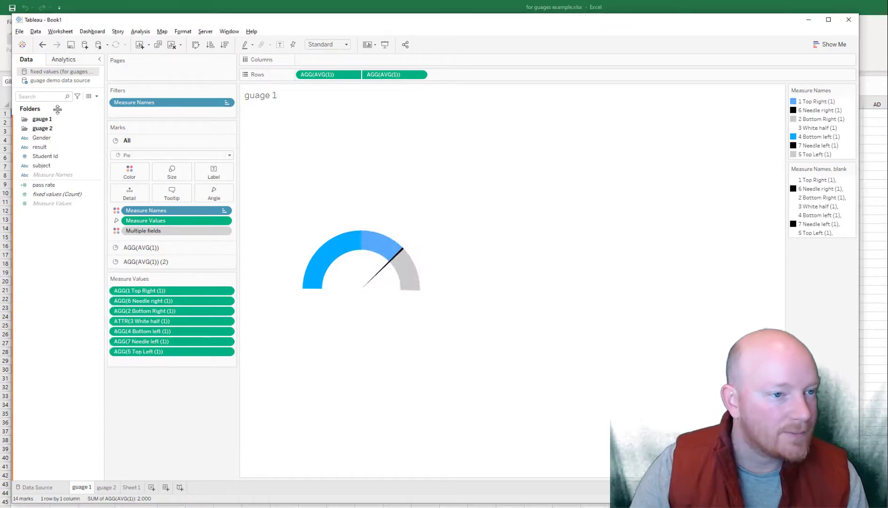
Copy the guage 1 fields from guage demo into fixed values and file them under gauge 1
{"action": "left_click", "coordinate": [60, 80]}
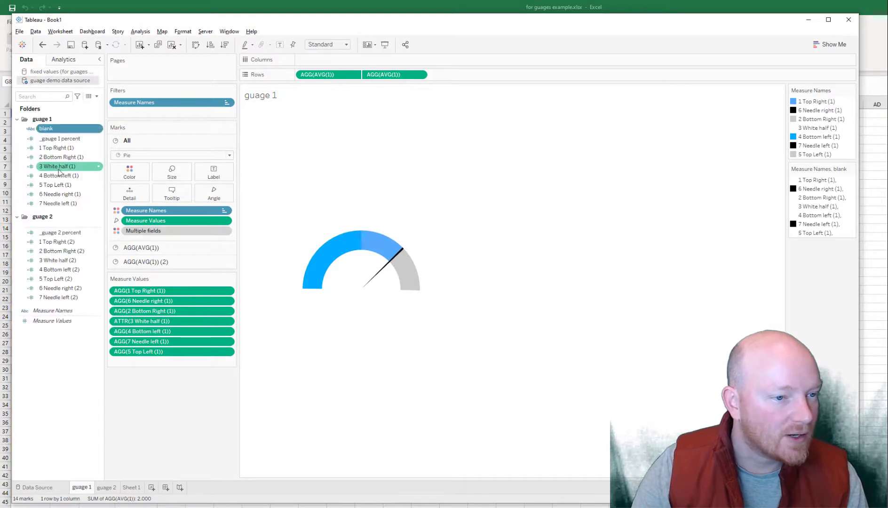
{"action": "left_click", "coordinate": [61, 203], "text": "shift"}
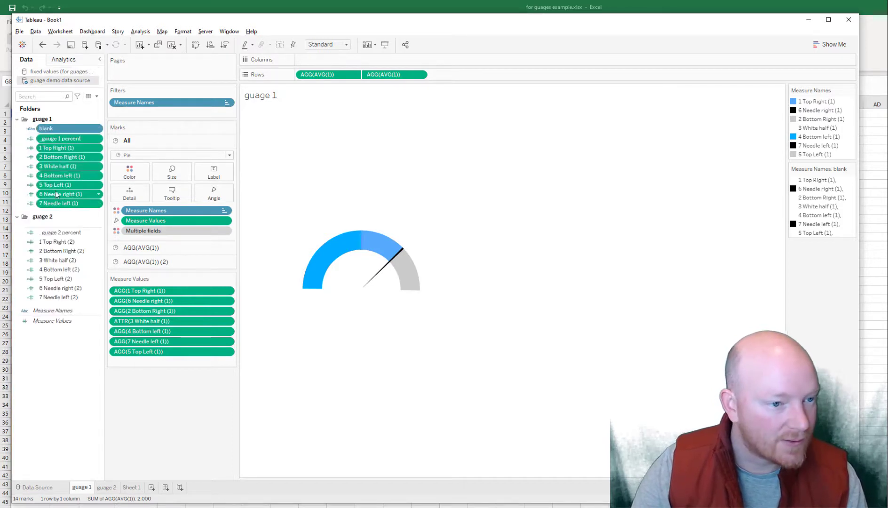
{"action": "right_click", "coordinate": [56, 194]}
{"action": "left_click", "coordinate": [73, 204]}
{"action": "left_click", "coordinate": [36, 72]}
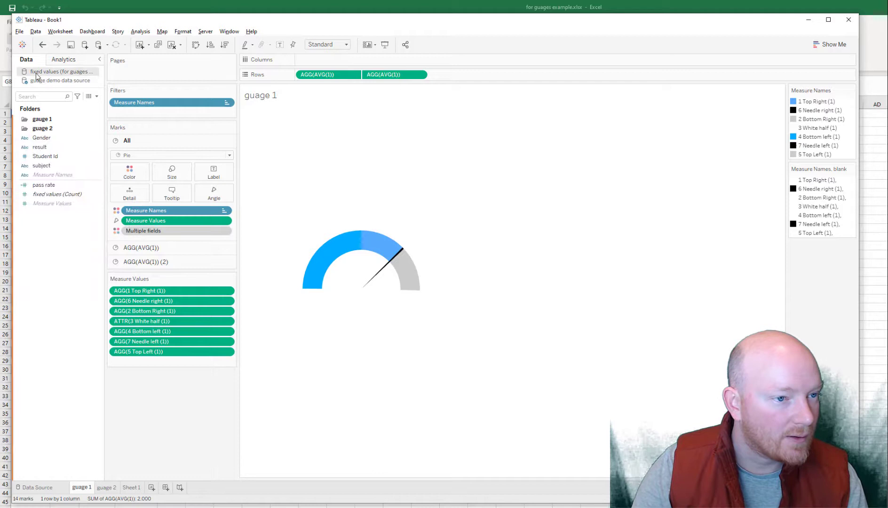
{"action": "right_click", "coordinate": [42, 241]}
{"action": "left_click", "coordinate": [56, 246]}
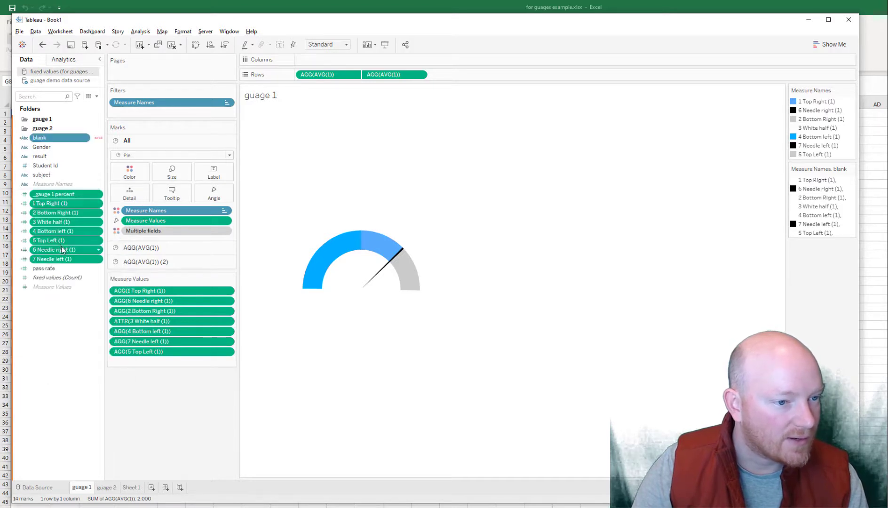
{"action": "right_click", "coordinate": [53, 221]}
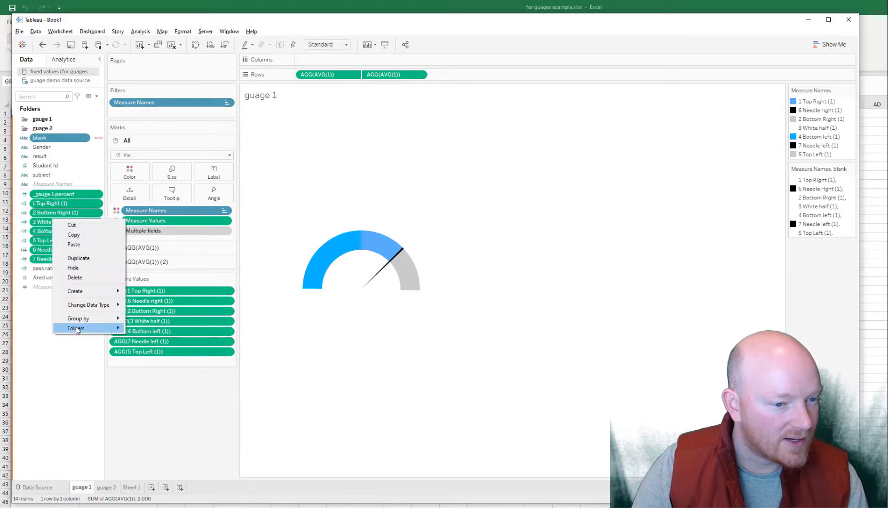
{"action": "mouse_move", "coordinate": [79, 328]}
{"action": "mouse_move", "coordinate": [167, 330]}
{"action": "left_click", "coordinate": [219, 330]}
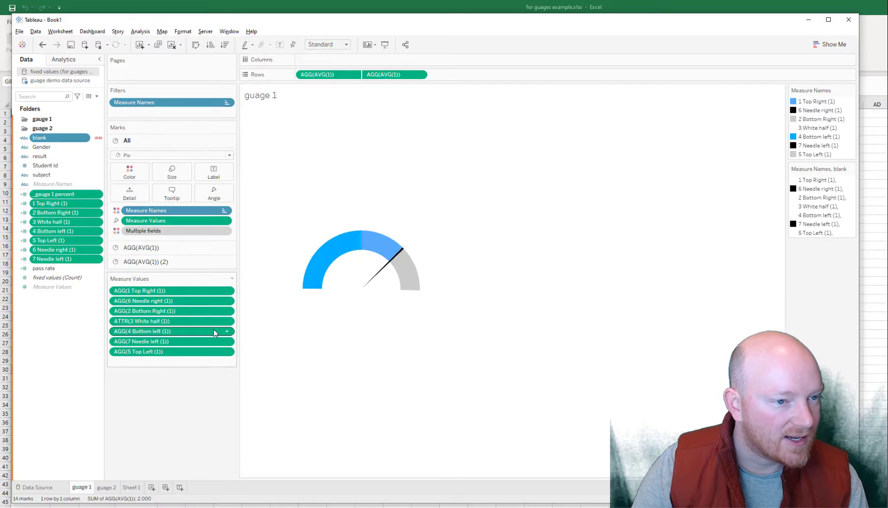
Copy the eight gauge 2 fields into fixed values and move them into the guage 2 folder
{"action": "left_click", "coordinate": [42, 80]}
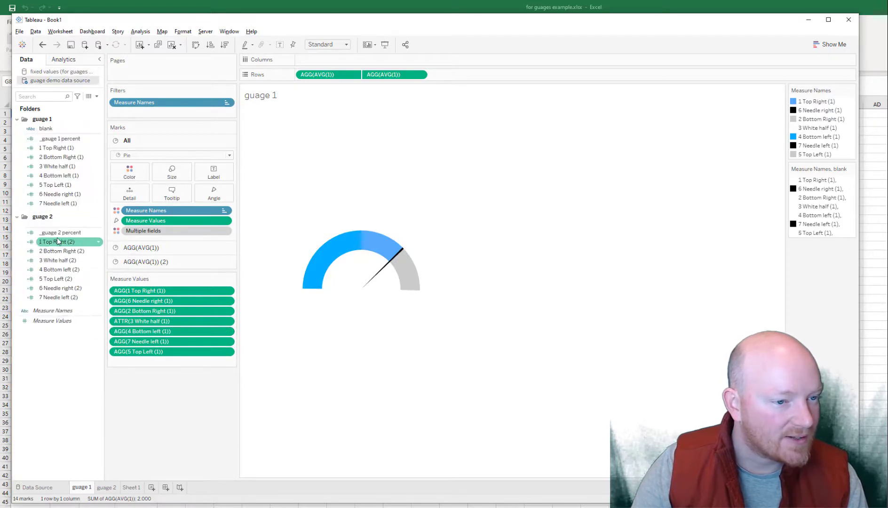
{"action": "left_click", "coordinate": [61, 297], "text": "shift"}
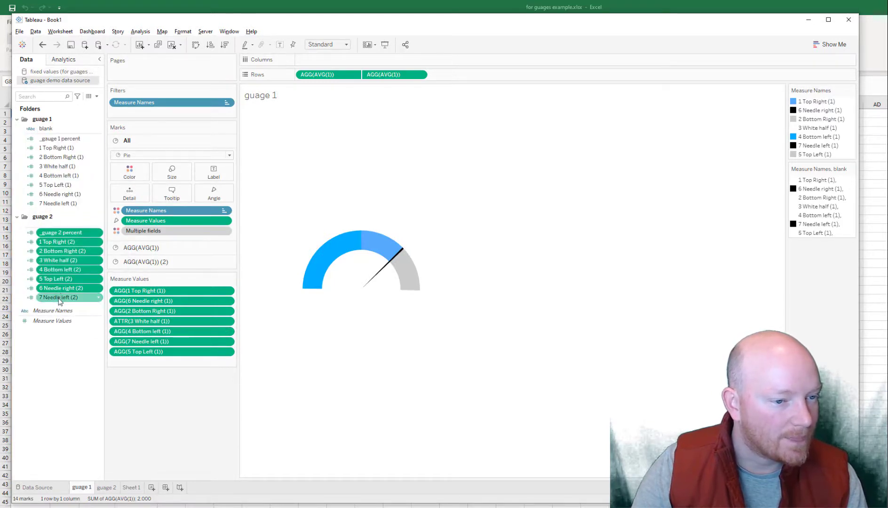
{"action": "right_click", "coordinate": [59, 262]}
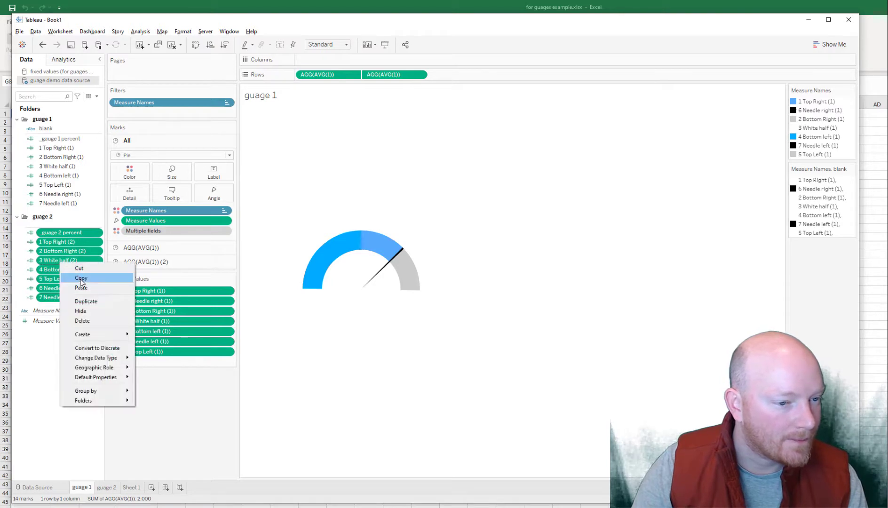
{"action": "left_click", "coordinate": [81, 278]}
{"action": "left_click", "coordinate": [45, 71]}
{"action": "right_click", "coordinate": [57, 319]}
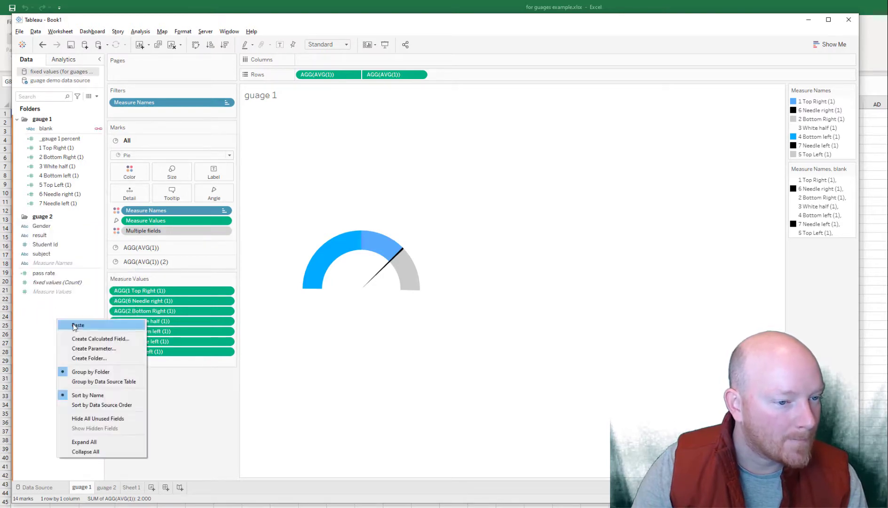
{"action": "left_click", "coordinate": [75, 325]}
{"action": "right_click", "coordinate": [61, 316]}
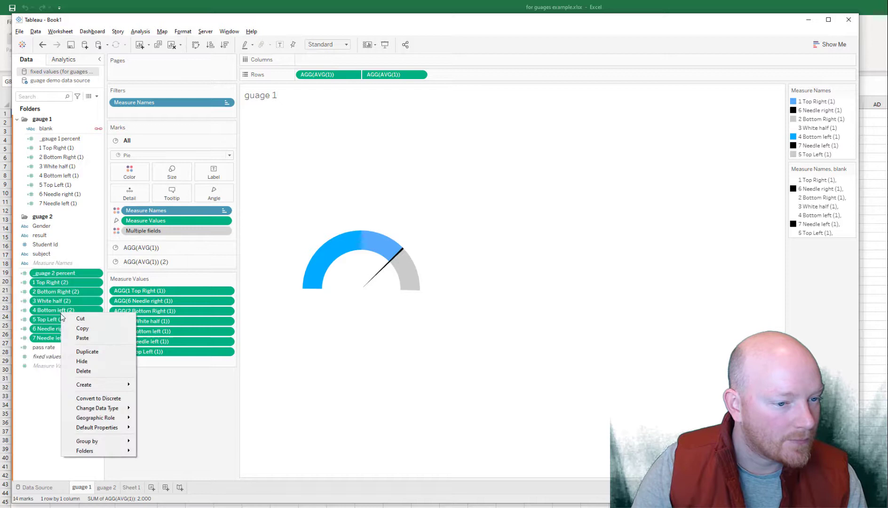
{"action": "mouse_move", "coordinate": [78, 451]}
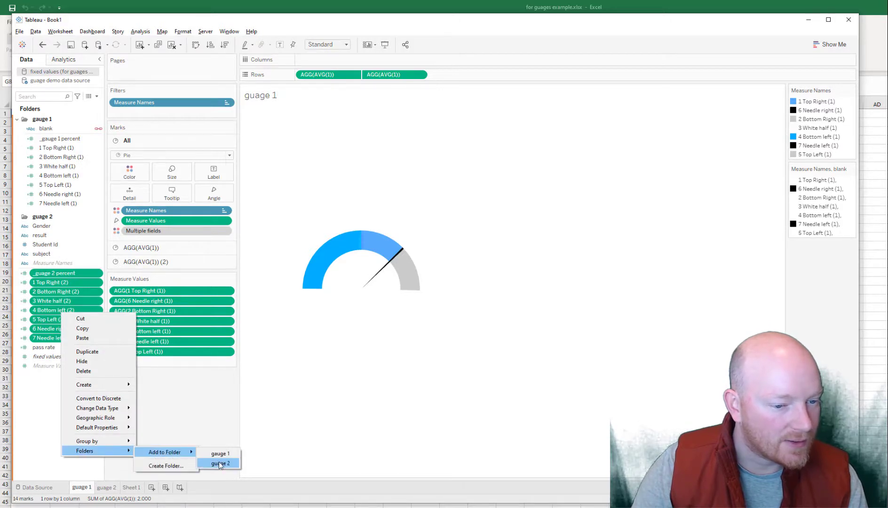
{"action": "left_click", "coordinate": [218, 462]}
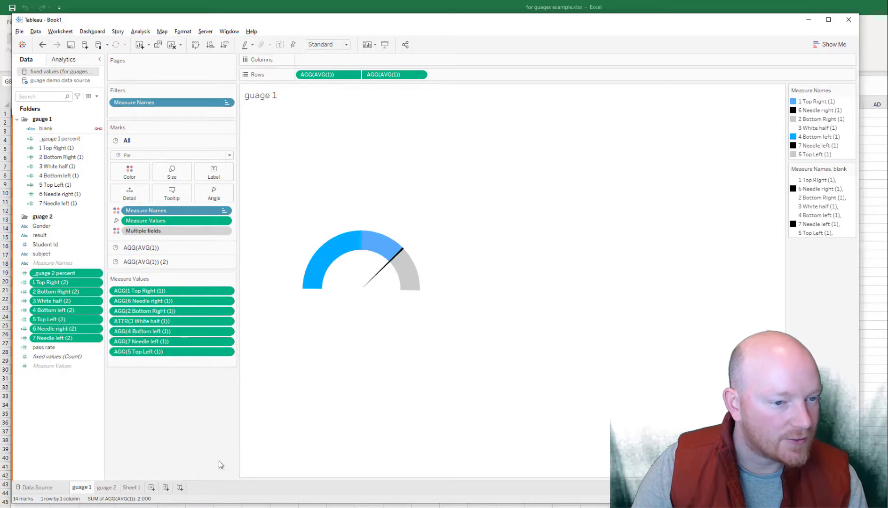
{"action": "left_click", "coordinate": [67, 424]}
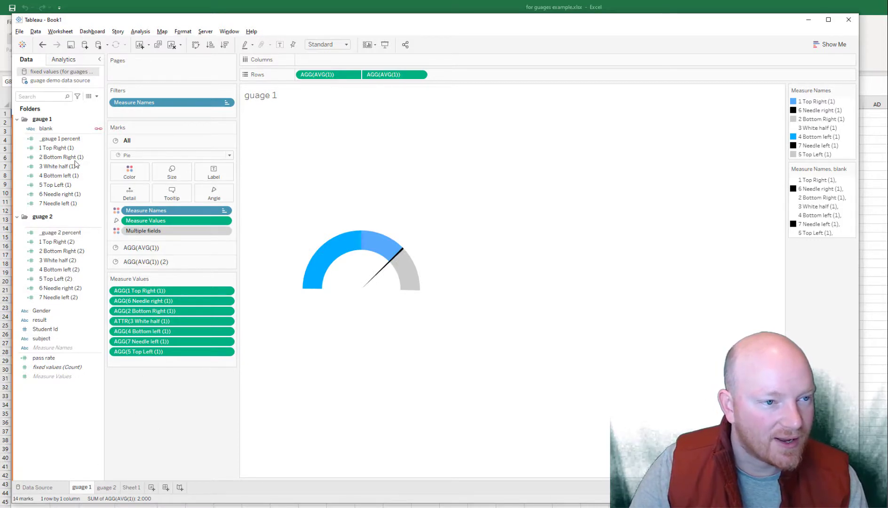
{"action": "left_click", "coordinate": [42, 81]}
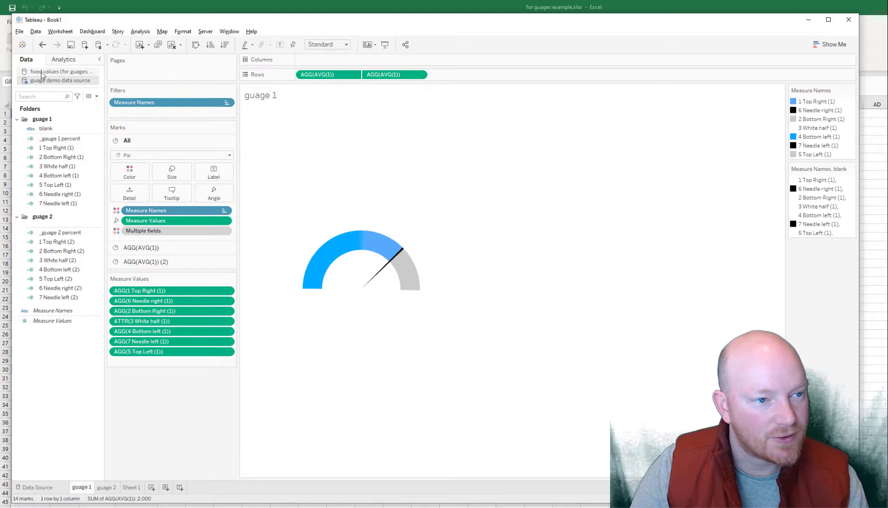
{"action": "left_click", "coordinate": [40, 72]}
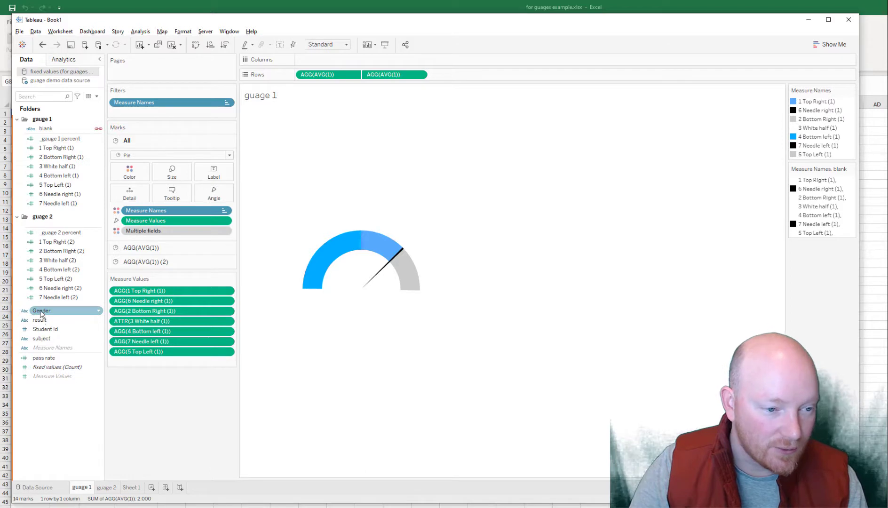
{"action": "left_click", "coordinate": [43, 81]}
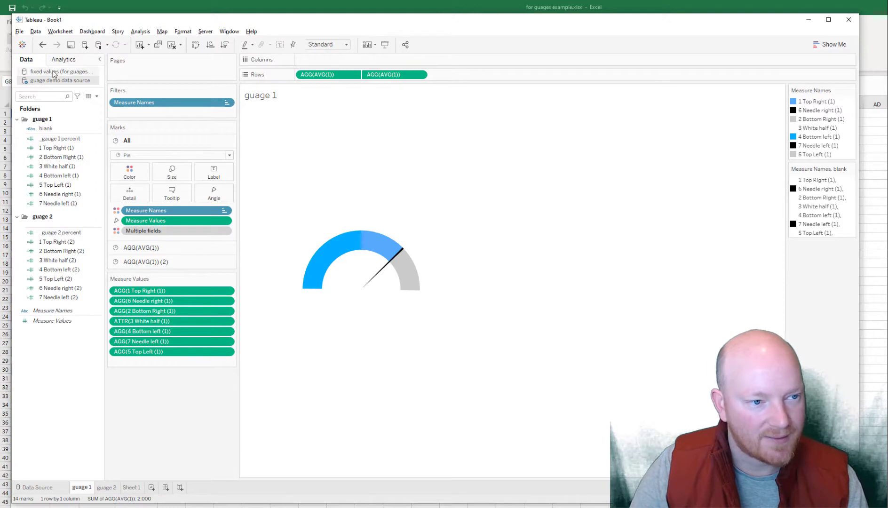
{"action": "left_click", "coordinate": [54, 73]}
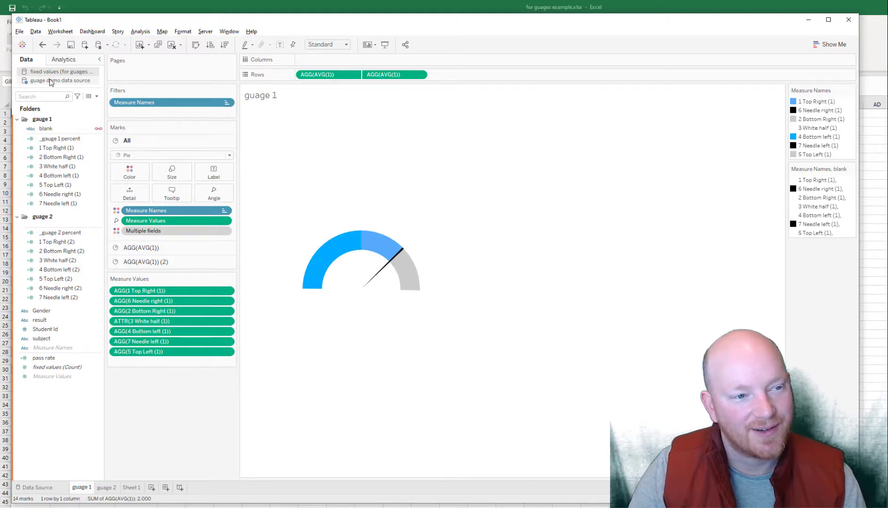
{"action": "left_click", "coordinate": [52, 82]}
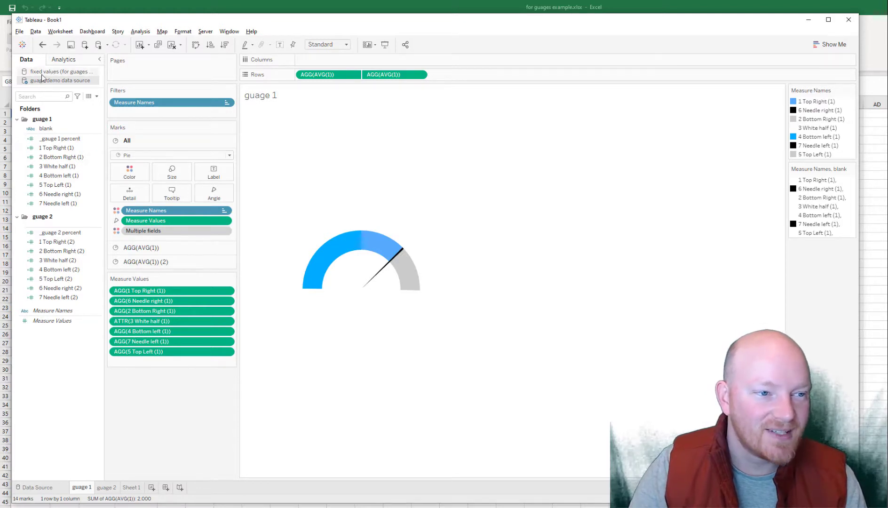
{"action": "left_click", "coordinate": [60, 138]}
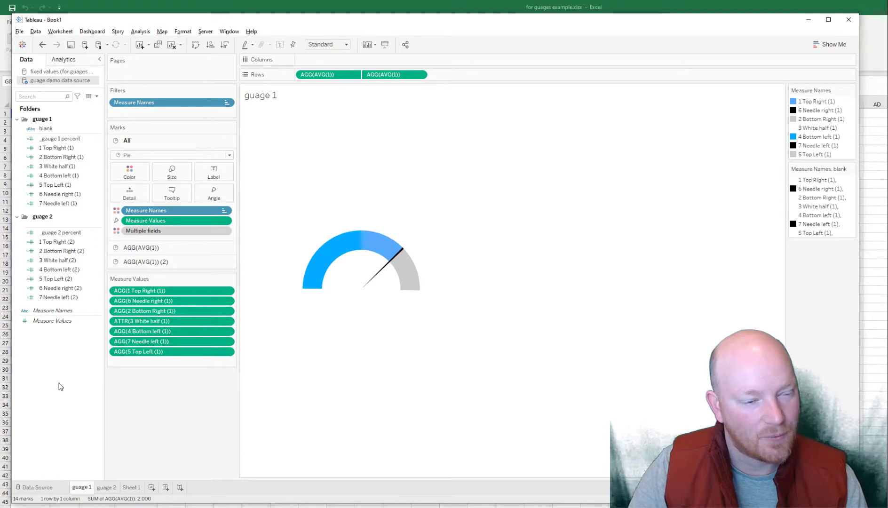
{"action": "left_click", "coordinate": [60, 71]}
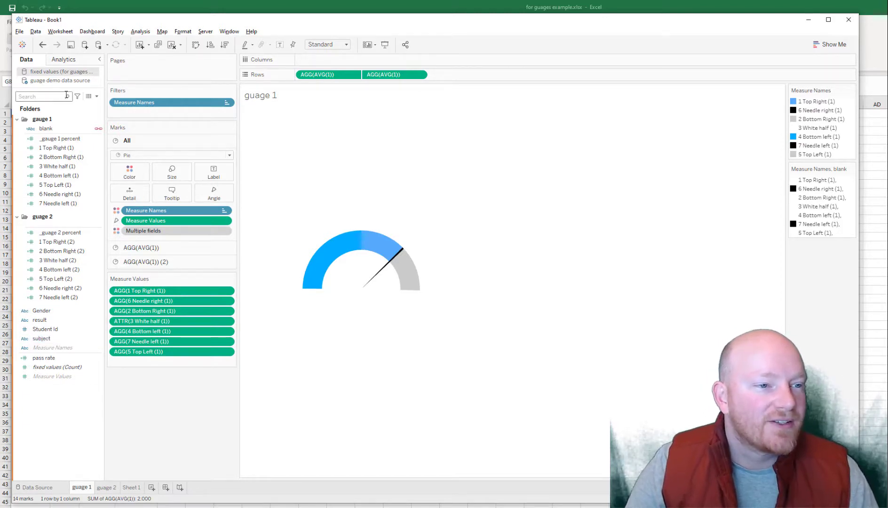
Replace the sheet's guage demo data source with fixed values
{"action": "left_click", "coordinate": [53, 80]}
{"action": "right_click", "coordinate": [53, 81]}
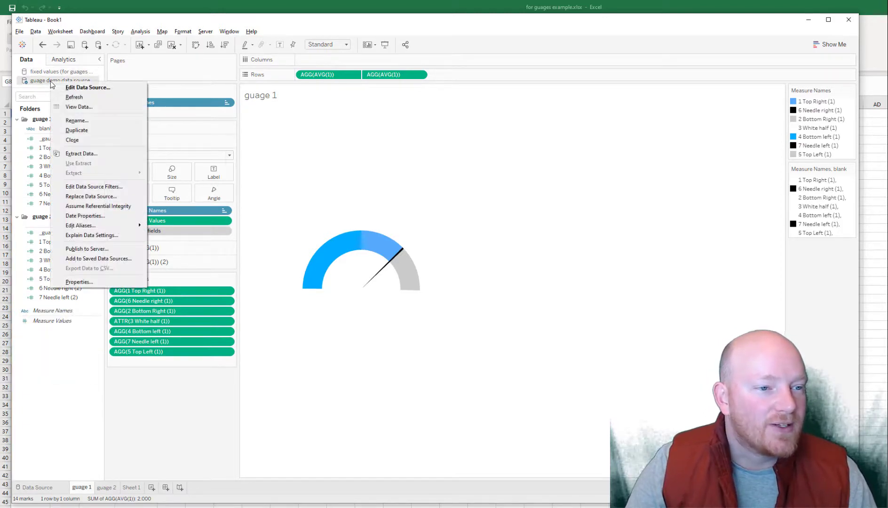
{"action": "left_click", "coordinate": [80, 196]}
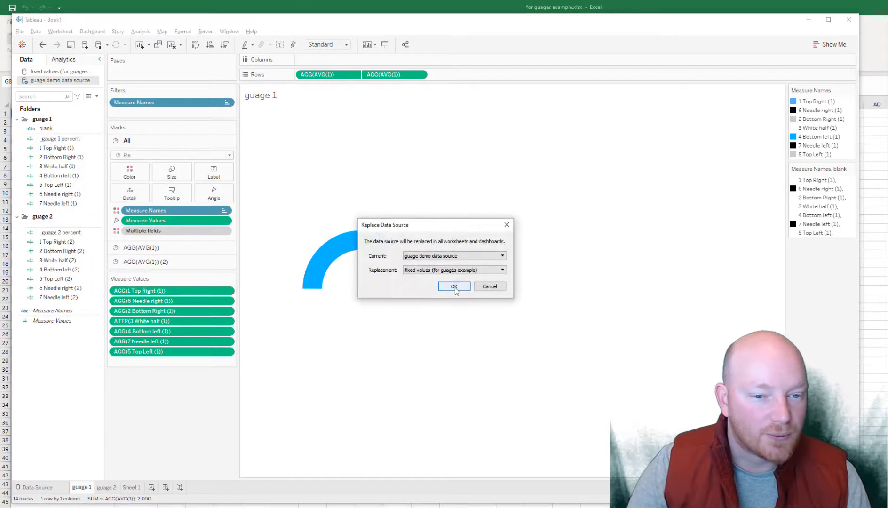
{"action": "left_click", "coordinate": [455, 287]}
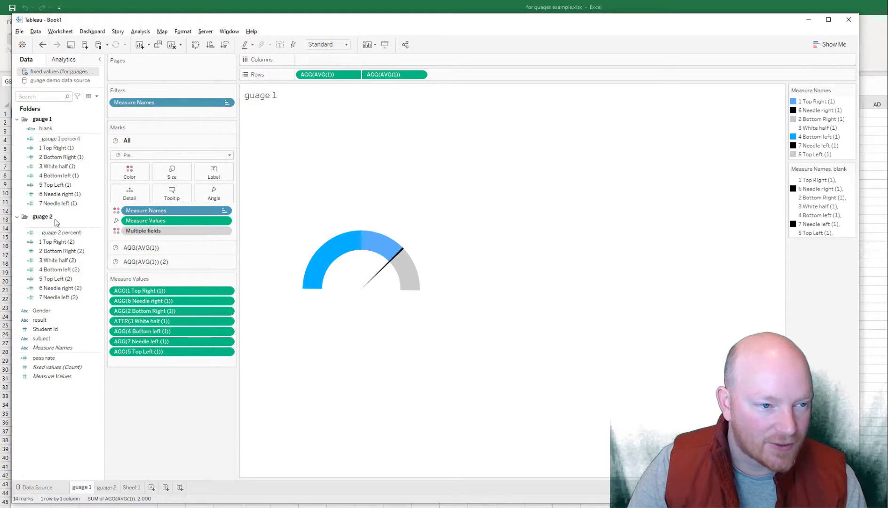
{"action": "left_click", "coordinate": [47, 288]}
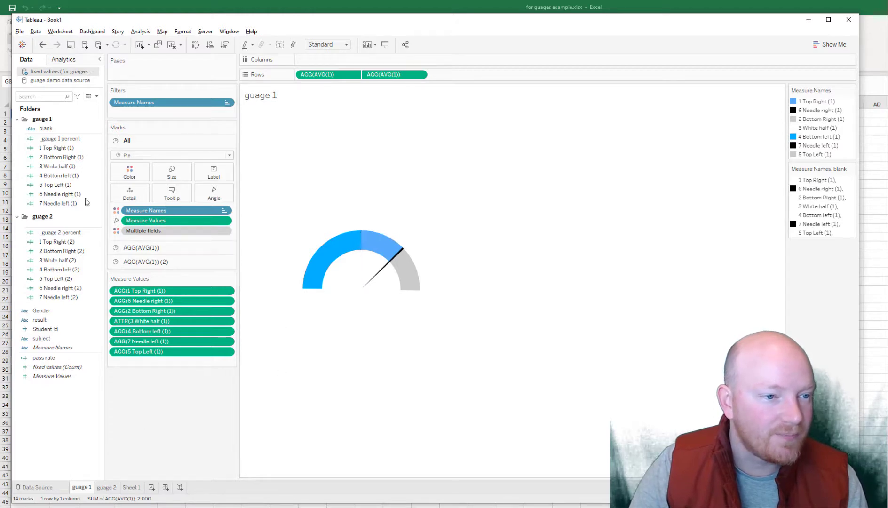
Check the _gauge 1 percent calculation, AVG(0.75), and close the guage demo data source
{"action": "right_click", "coordinate": [53, 139]}
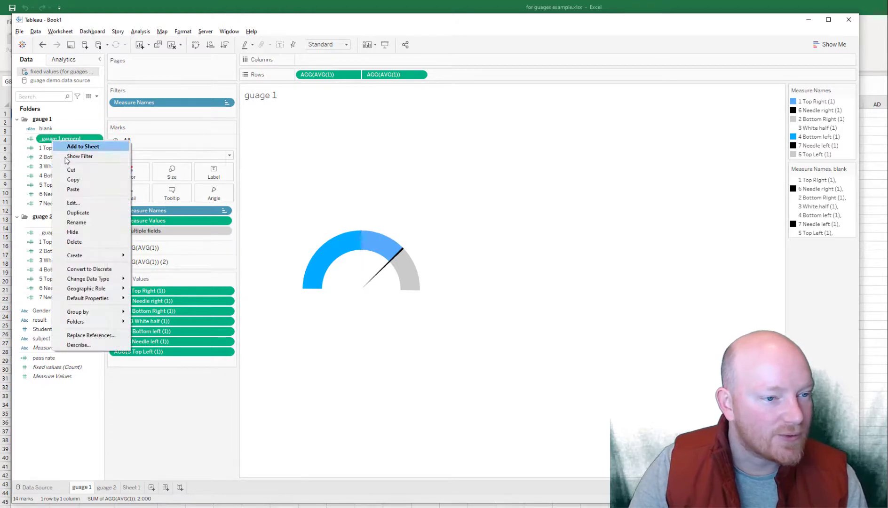
{"action": "left_click", "coordinate": [74, 203]}
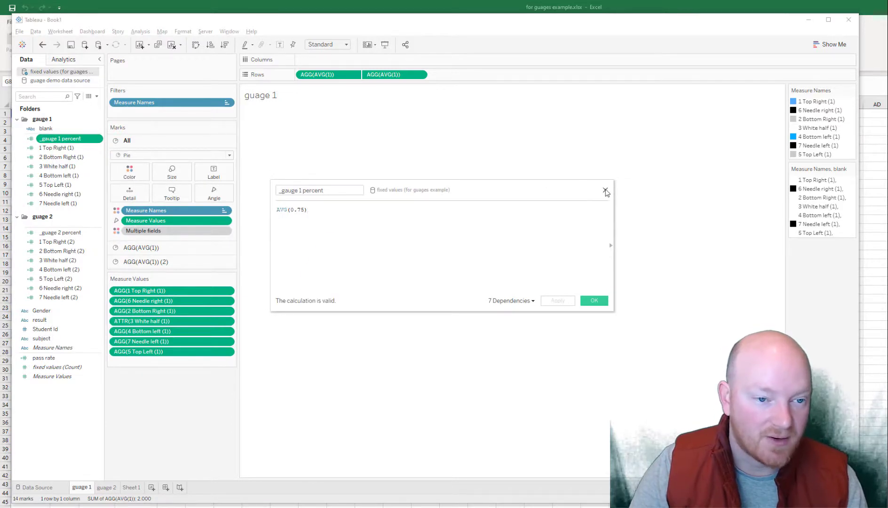
{"action": "left_click", "coordinate": [605, 190]}
{"action": "left_click", "coordinate": [41, 81]}
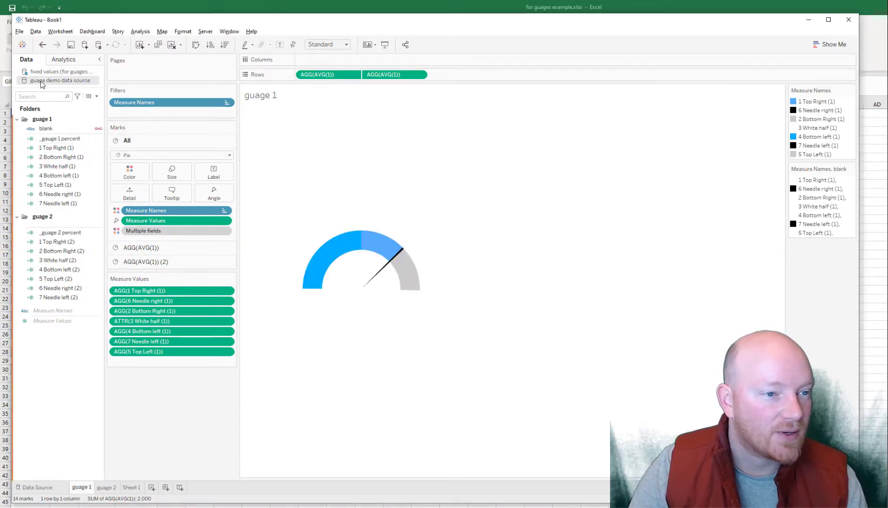
{"action": "right_click", "coordinate": [41, 83]}
{"action": "left_click", "coordinate": [60, 131]}
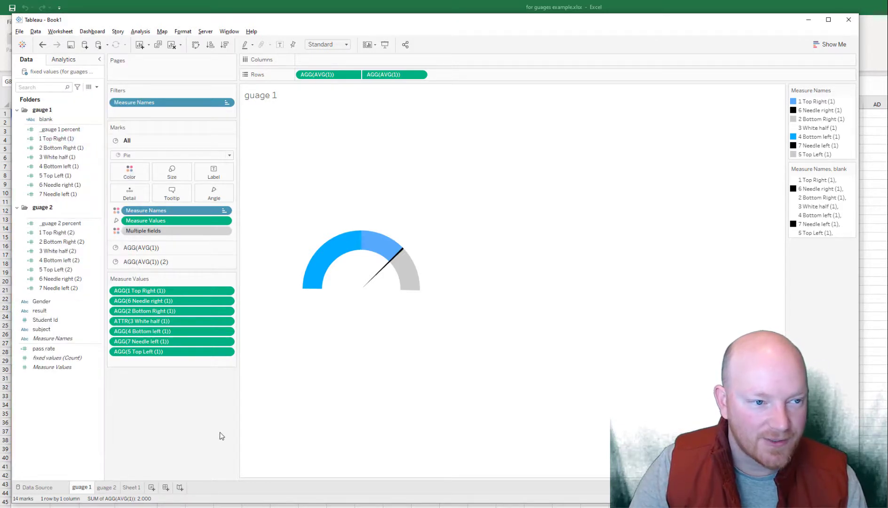
Replace AVG(0.75) in the _gauge 1 percent formula with the [pass rate] field
{"action": "left_click", "coordinate": [49, 132]}
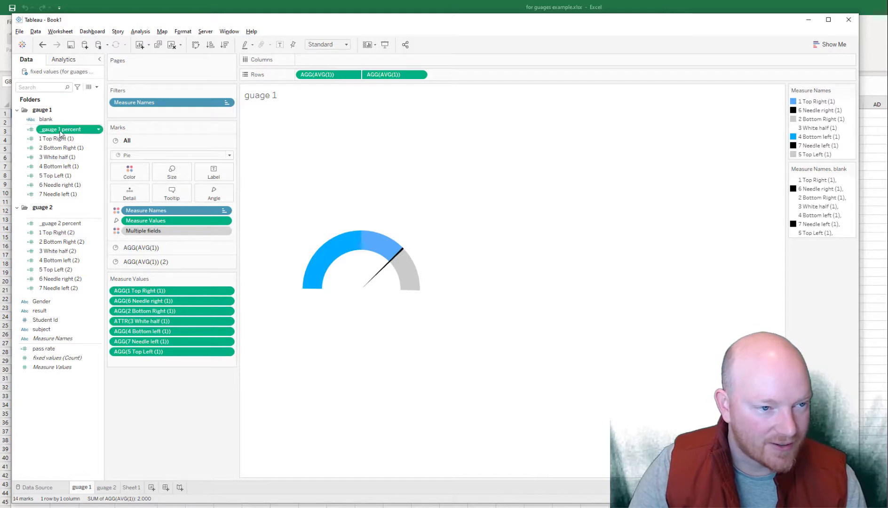
{"action": "right_click", "coordinate": [59, 133]}
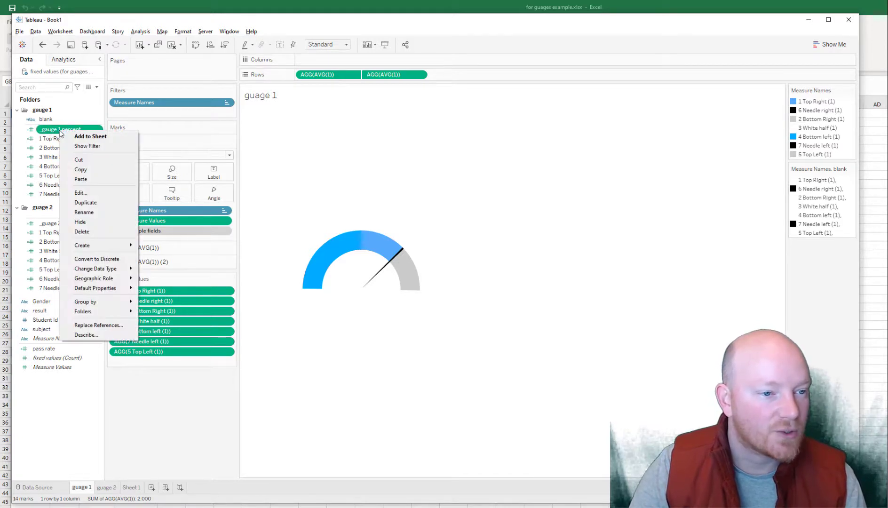
{"action": "left_click", "coordinate": [81, 193]}
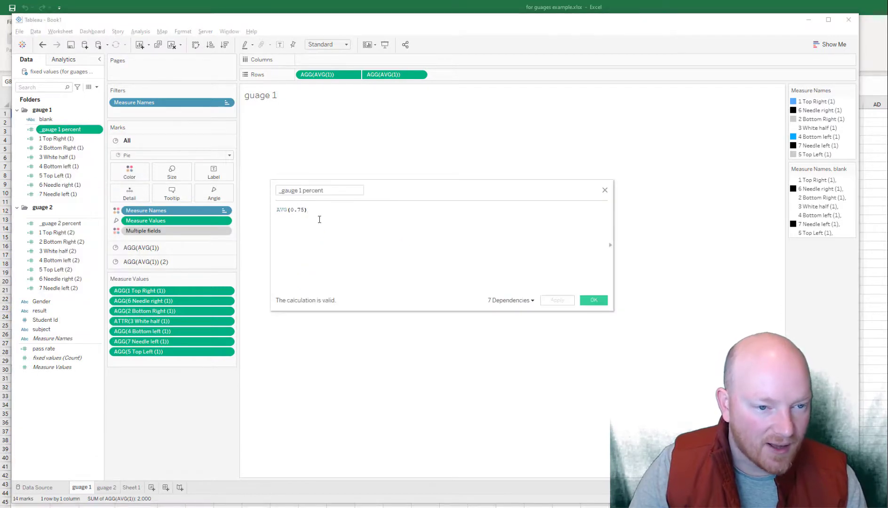
{"action": "left_click_drag", "start_coordinate": [43, 348], "coordinate": [376, 227]}
{"action": "left_click_drag", "start_coordinate": [307, 210], "coordinate": [250, 210]}
{"action": "key", "text": "BackSpace"}
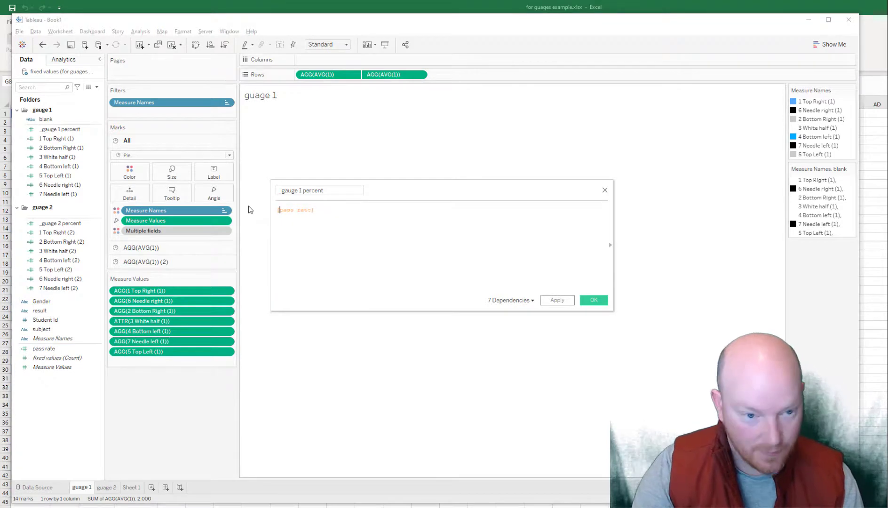
{"action": "left_click", "coordinate": [593, 300]}
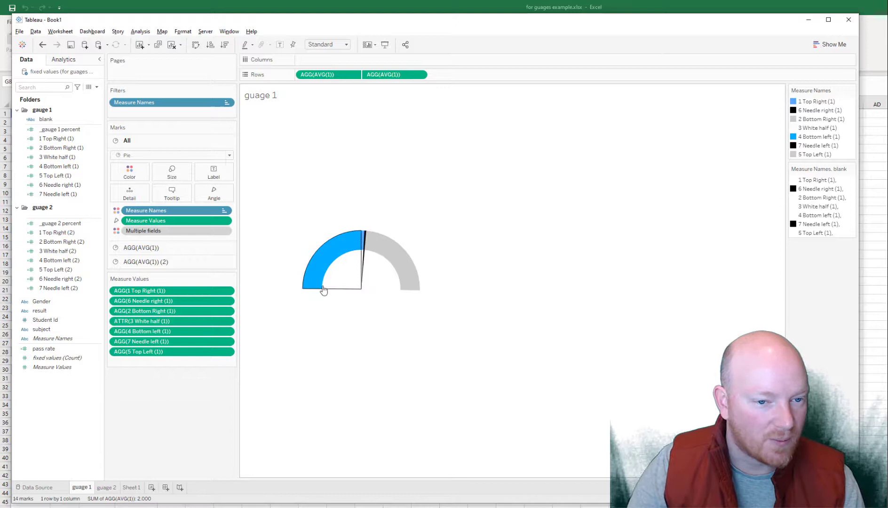
On the second chart layer, hide the labels on most of the gauge's marks
{"action": "left_click", "coordinate": [55, 130]}
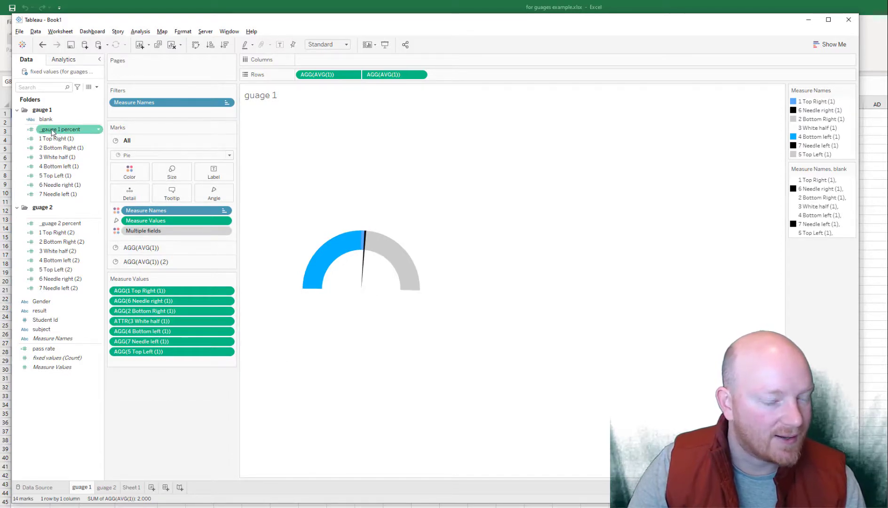
{"action": "left_click_drag", "start_coordinate": [49, 132], "coordinate": [213, 200]}
{"action": "left_click", "coordinate": [145, 262]}
{"action": "left_click_drag", "start_coordinate": [345, 250], "coordinate": [433, 278]}
{"action": "right_click", "coordinate": [391, 253]}
{"action": "mouse_move", "coordinate": [428, 328]}
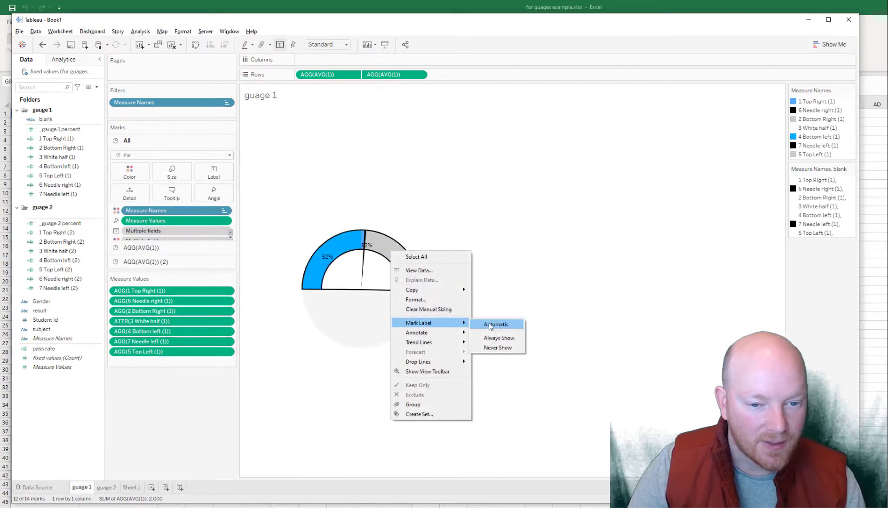
{"action": "left_click", "coordinate": [498, 347]}
{"action": "left_click", "coordinate": [409, 358]}
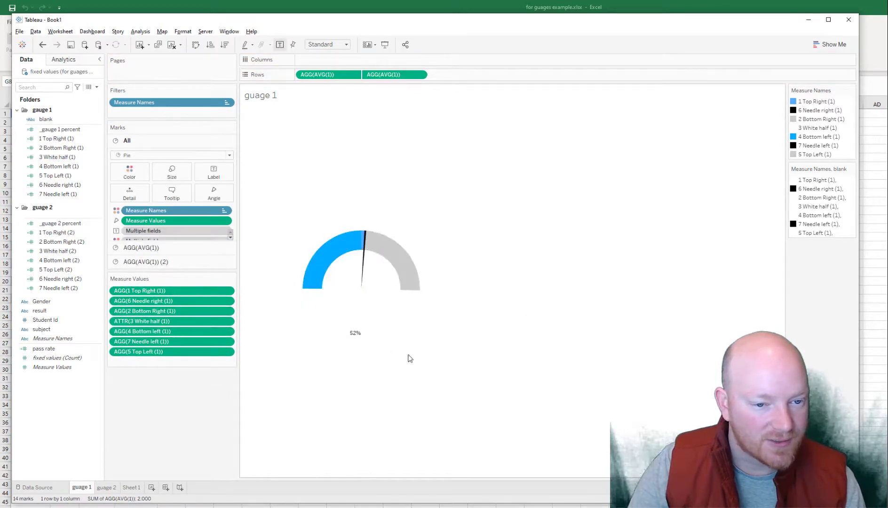
Format the white half-circle's percentage label as 16-point bold
{"action": "left_click", "coordinate": [358, 327]}
{"action": "right_click", "coordinate": [361, 311]}
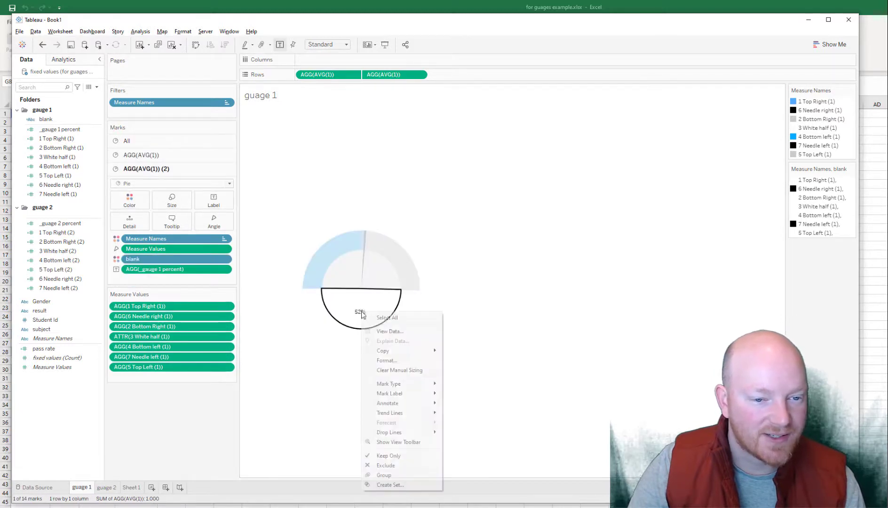
{"action": "left_click", "coordinate": [390, 349]}
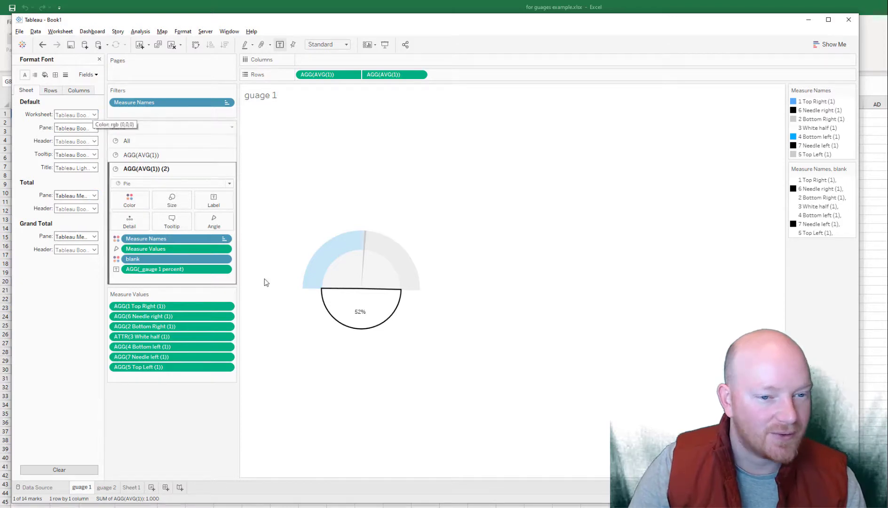
{"action": "left_click", "coordinate": [213, 200]}
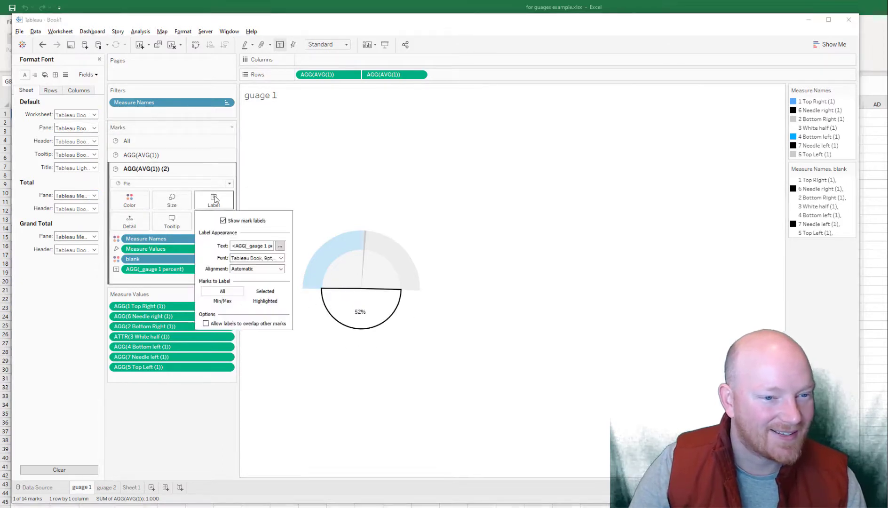
{"action": "left_click", "coordinate": [282, 258]}
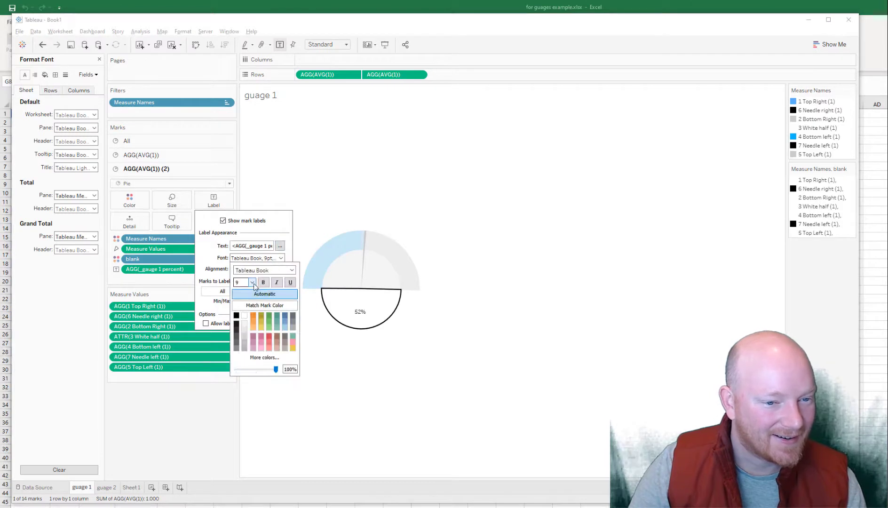
{"action": "left_click", "coordinate": [252, 282]}
{"action": "left_click", "coordinate": [250, 321]}
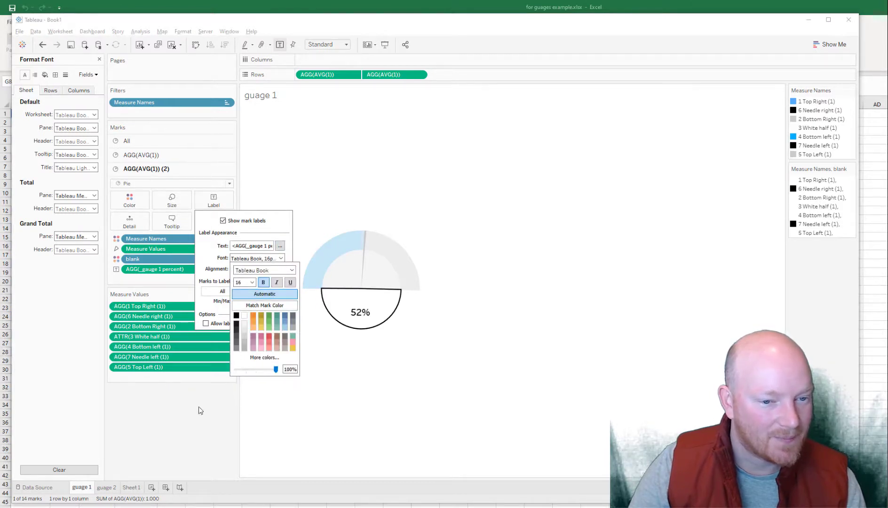
{"action": "left_click", "coordinate": [170, 430]}
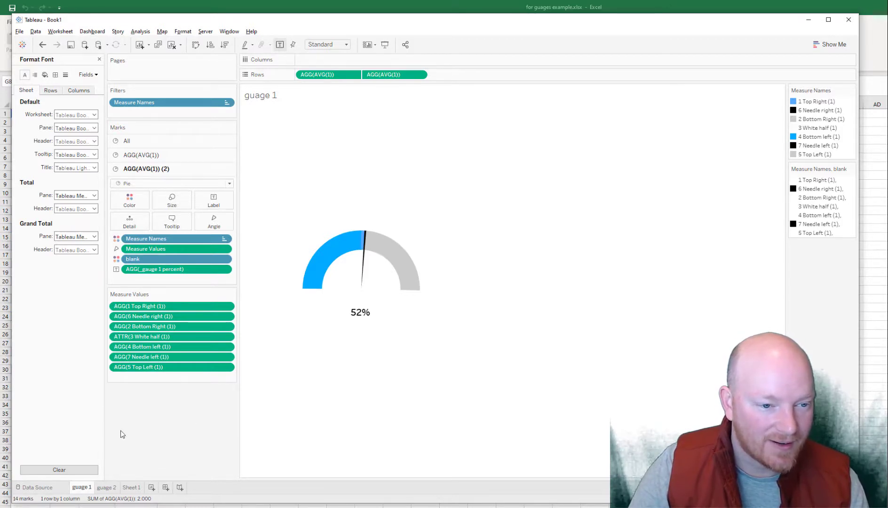
Duplicate the guage 1 sheet and split the copy's gauge into one per Gender
{"action": "left_click", "coordinate": [99, 59]}
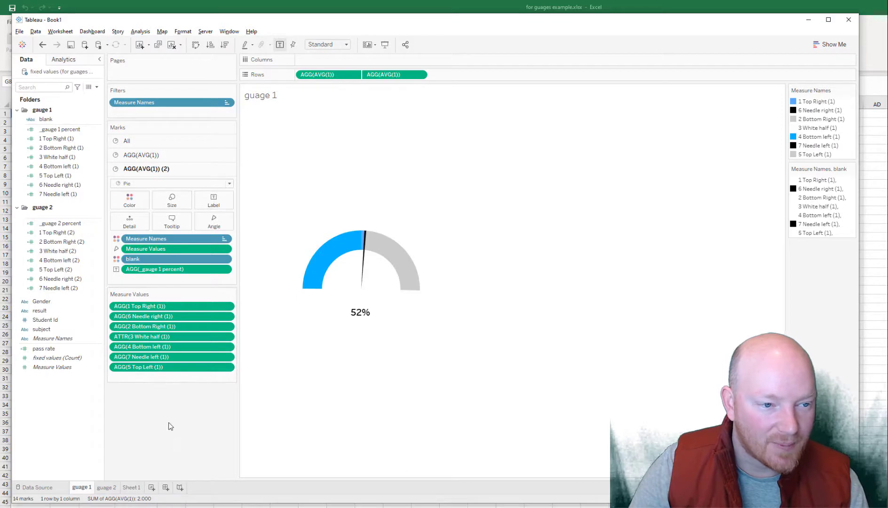
{"action": "right_click", "coordinate": [85, 490]}
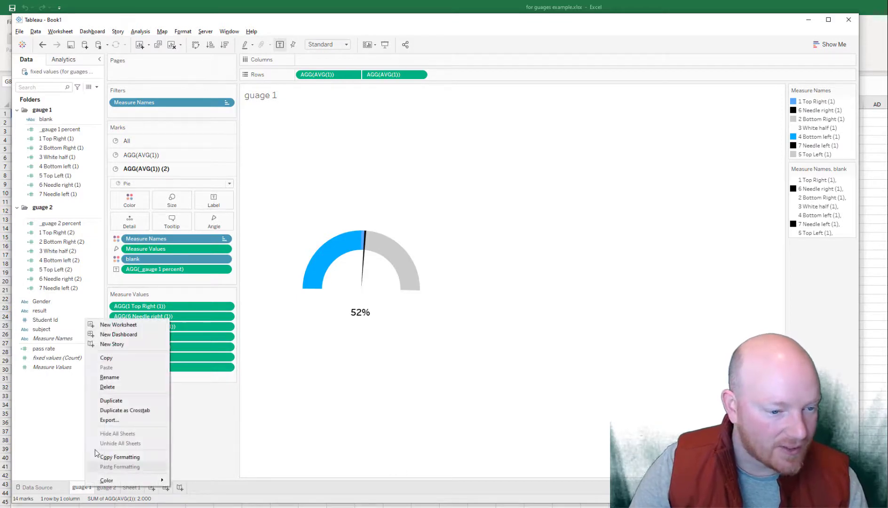
{"action": "left_click", "coordinate": [105, 398]}
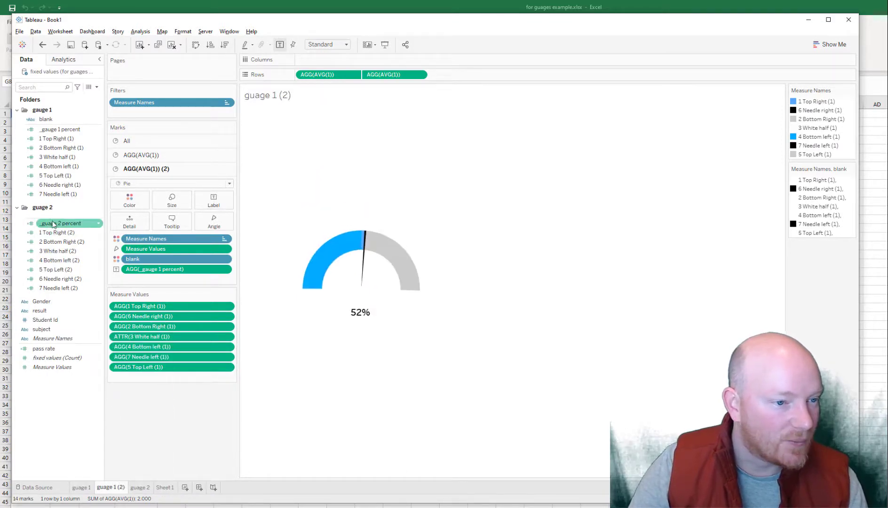
{"action": "left_click", "coordinate": [44, 302]}
{"action": "left_click_drag", "start_coordinate": [45, 303], "coordinate": [308, 61]}
Set the gauges' slice labels to Never Show and inspect the f and m inner white halves
{"action": "left_click_drag", "start_coordinate": [303, 215], "coordinate": [670, 279]}
{"action": "right_click", "coordinate": [618, 256]}
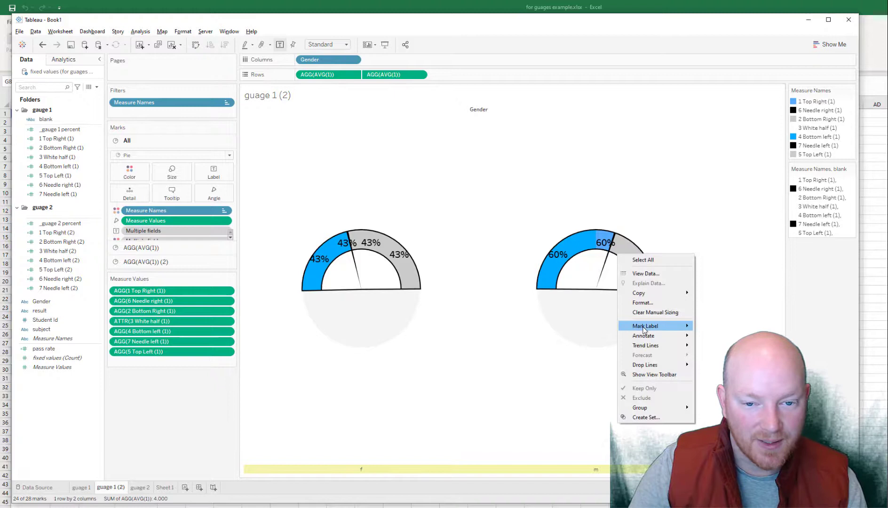
{"action": "left_click", "coordinate": [717, 350]}
{"action": "left_click", "coordinate": [709, 279]}
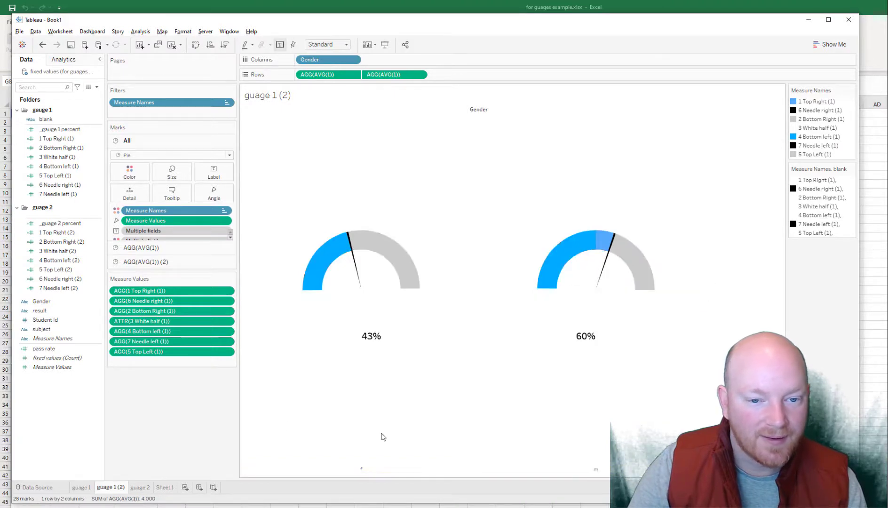
{"action": "left_click", "coordinate": [373, 340]}
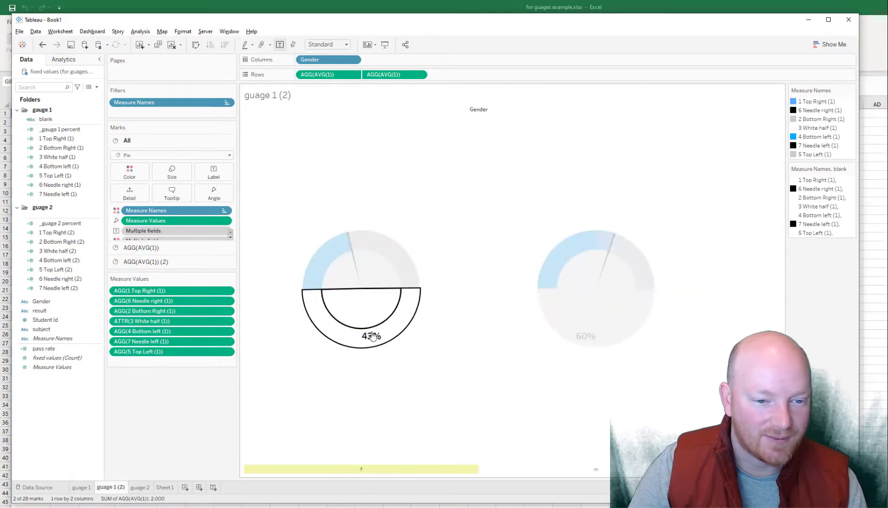
{"action": "left_click", "coordinate": [375, 341]}
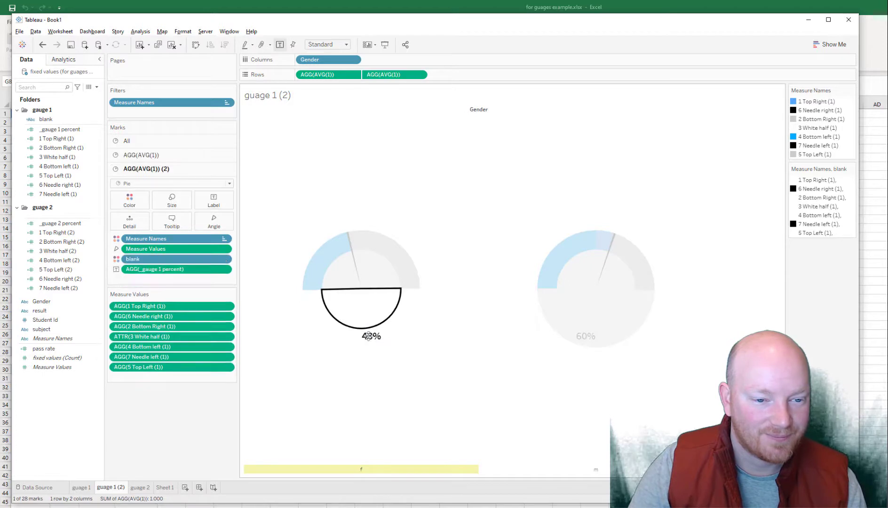
{"action": "left_click", "coordinate": [582, 337]}
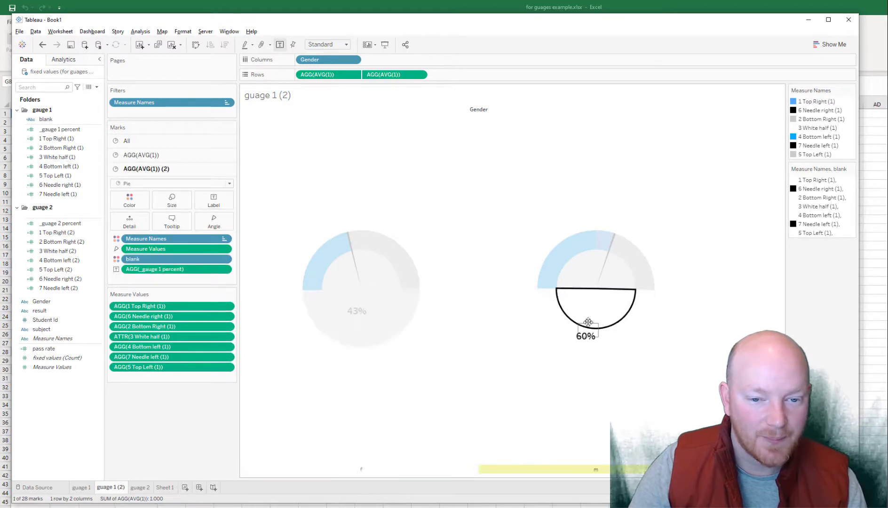
{"action": "key", "text": "Escape"}
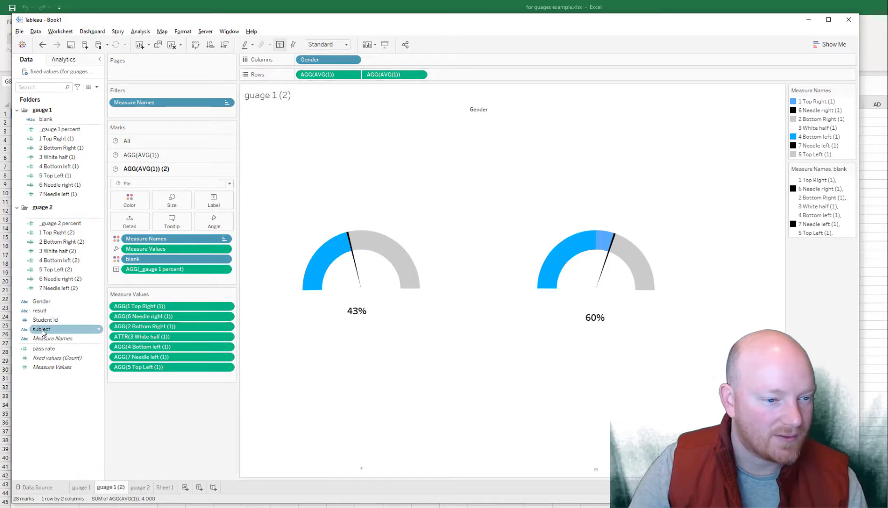
Split the copy by subject instead of Gender, then delete the duplicated sheet
{"action": "left_click_drag", "start_coordinate": [45, 320], "coordinate": [310, 58]}
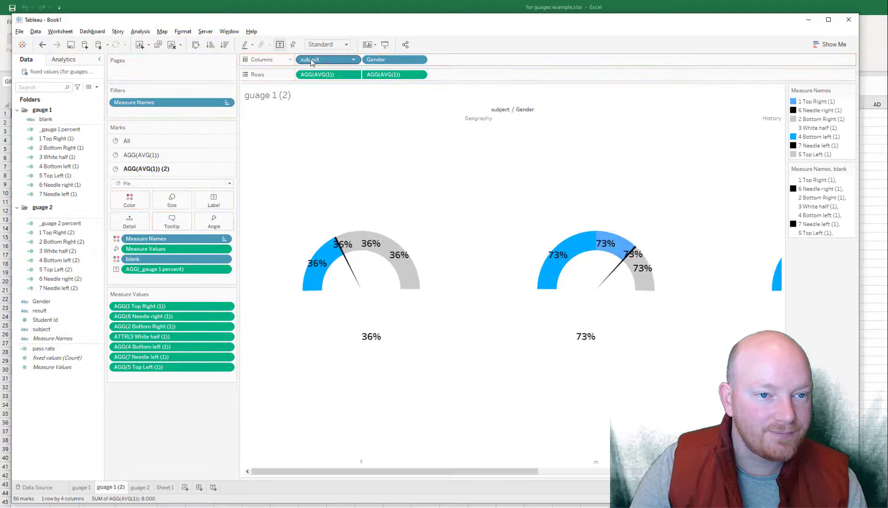
{"action": "left_click_drag", "start_coordinate": [380, 64], "coordinate": [159, 441]}
{"action": "left_click_drag", "start_coordinate": [283, 195], "coordinate": [668, 348]}
{"action": "left_click", "coordinate": [259, 209]}
{"action": "left_click_drag", "start_coordinate": [259, 209], "coordinate": [691, 290]}
{"action": "left_click", "coordinate": [253, 411]}
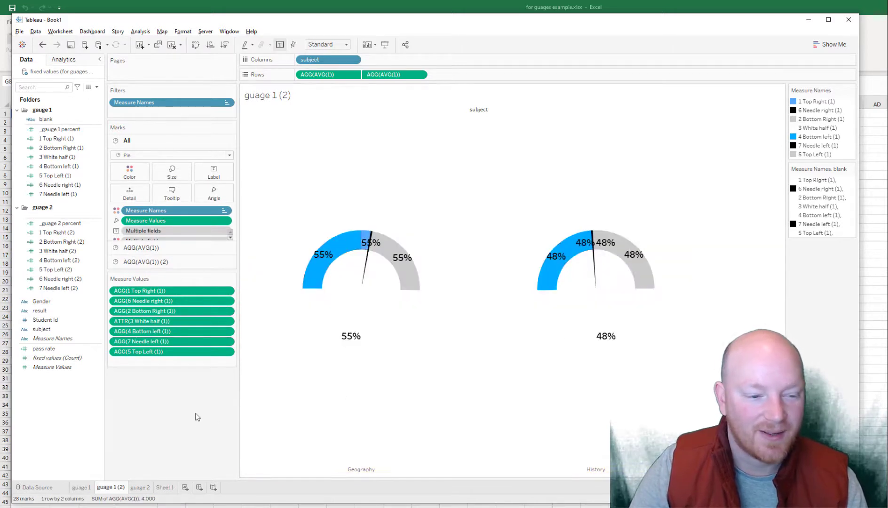
{"action": "right_click", "coordinate": [111, 492]}
{"action": "left_click", "coordinate": [144, 387]}
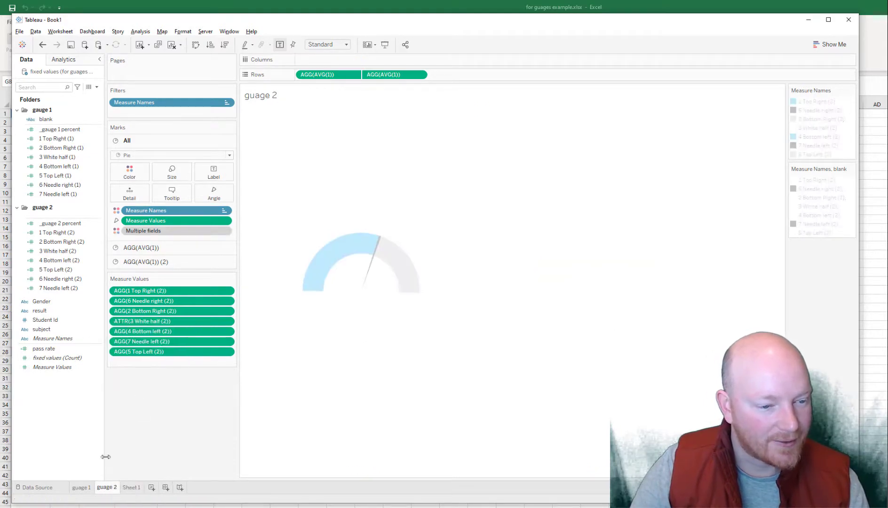
Switch from guage 2 back to the guage 1 sheet and inspect the _guage 2 percent field
{"action": "left_click", "coordinate": [81, 492]}
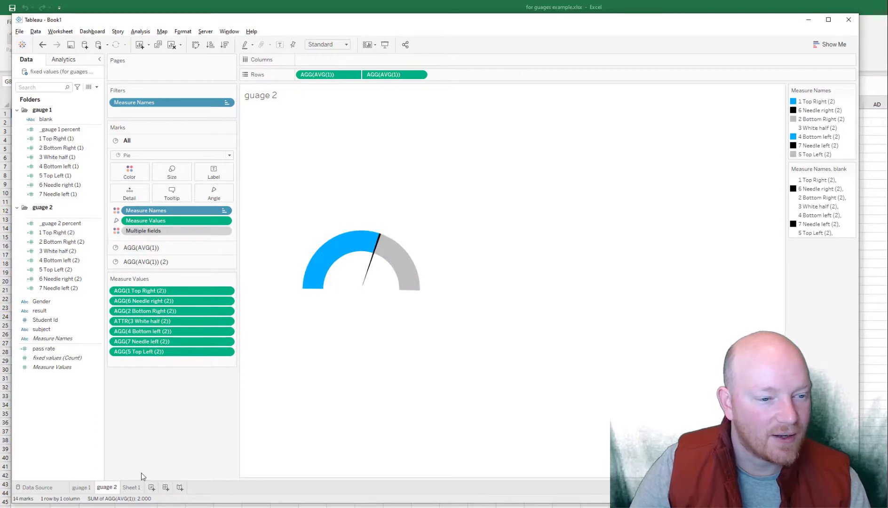
{"action": "left_click", "coordinate": [81, 487]}
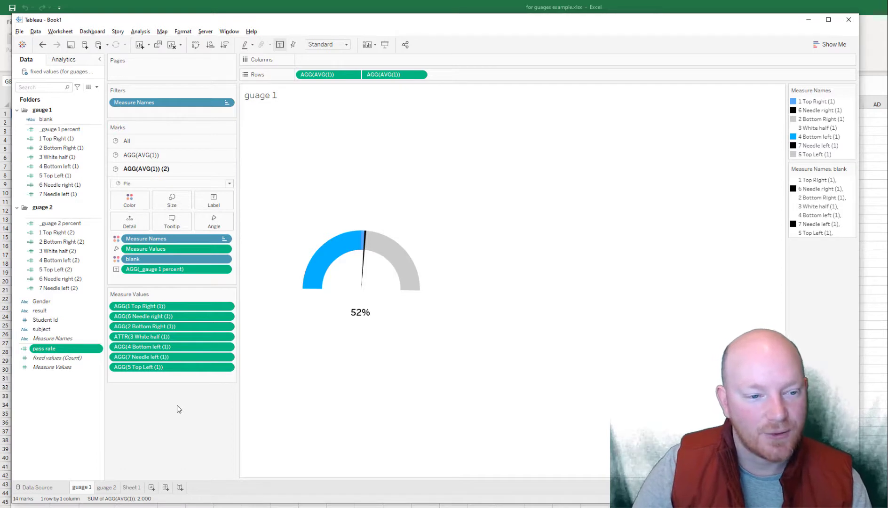
{"action": "left_click", "coordinate": [54, 225]}
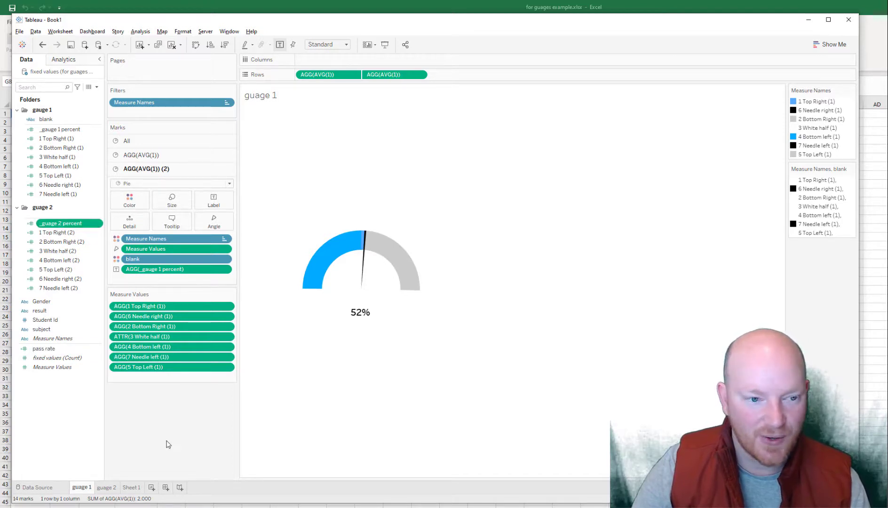
{"action": "left_click", "coordinate": [52, 400]}
{"action": "left_click", "coordinate": [51, 400]}
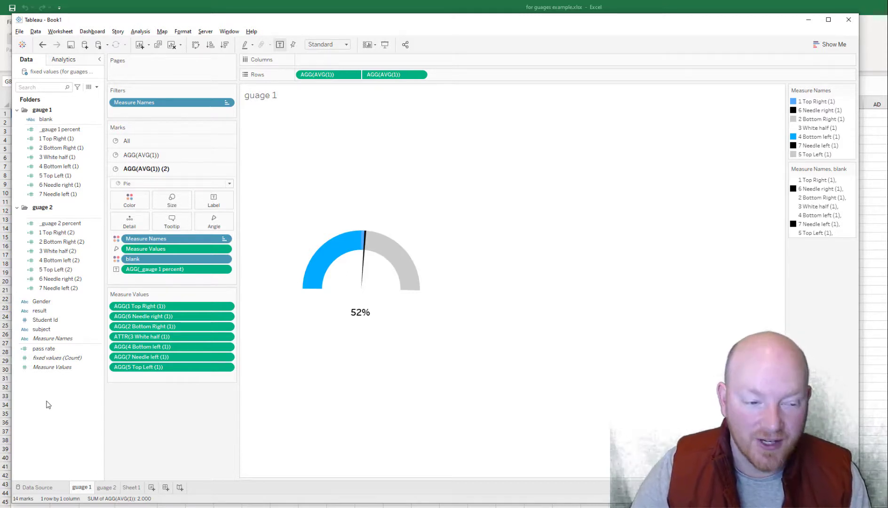
Create a Calculation1 calculated field, typing then deleting a '// passed subject boolean' comment, and save it
{"action": "right_click", "coordinate": [48, 411]}
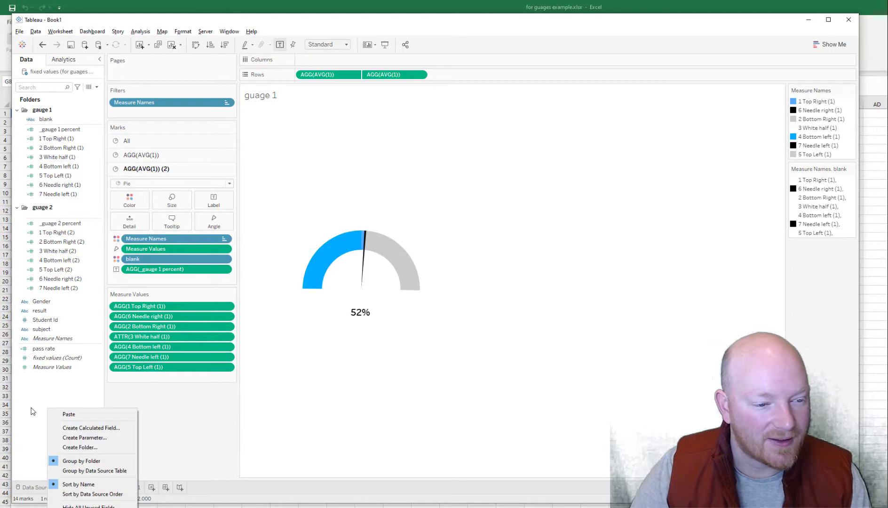
{"action": "left_click", "coordinate": [70, 428]}
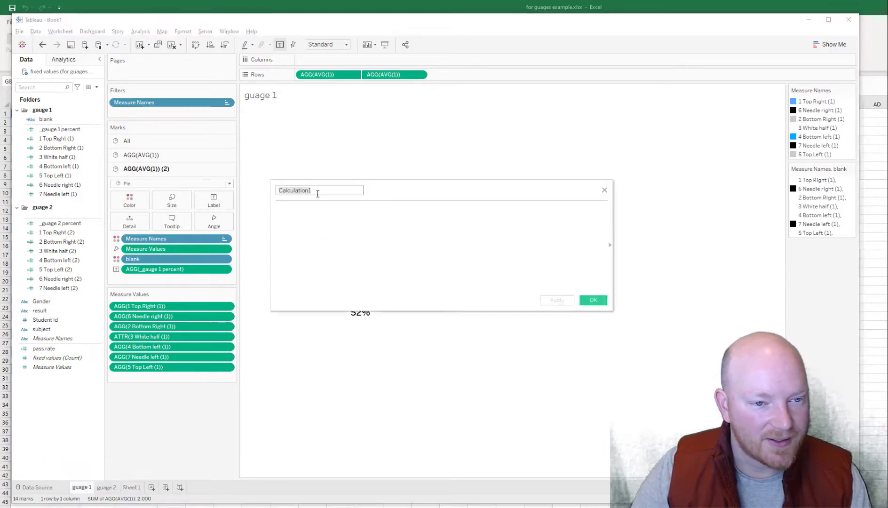
{"action": "left_click", "coordinate": [322, 221]}
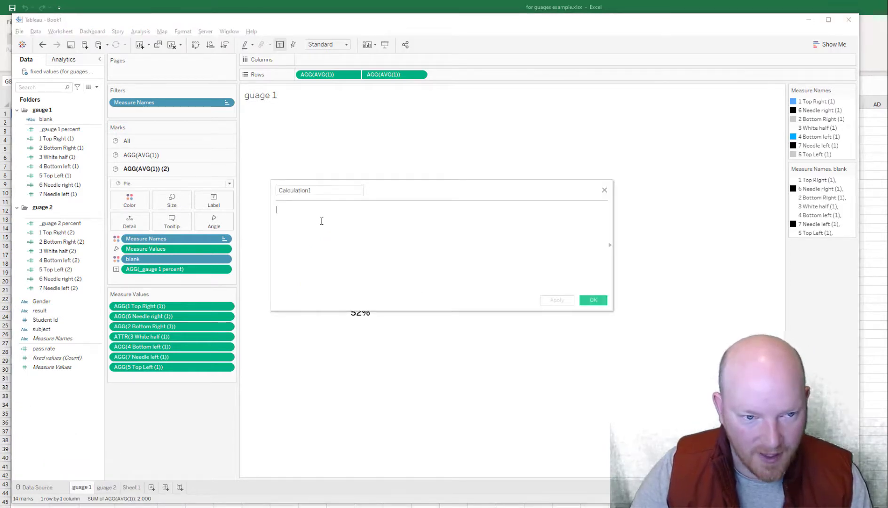
{"action": "type", "text": "// pass"}
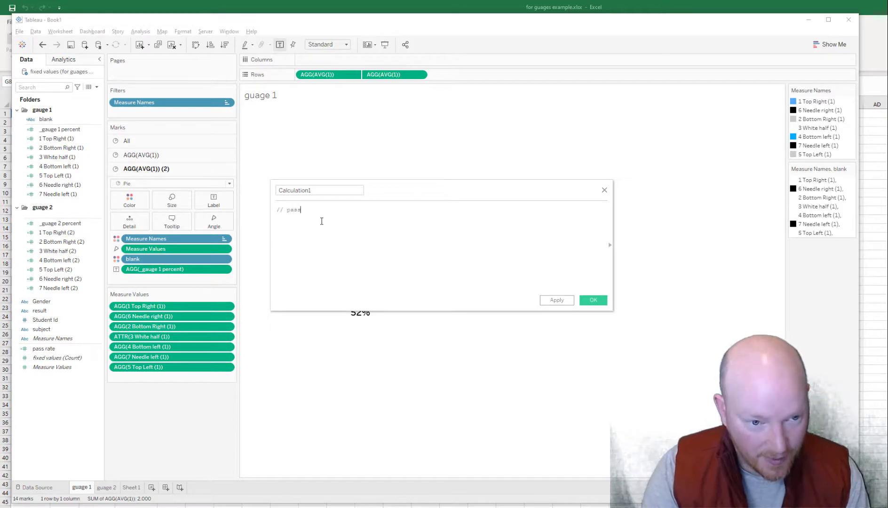
{"action": "type", "text": "ed"}
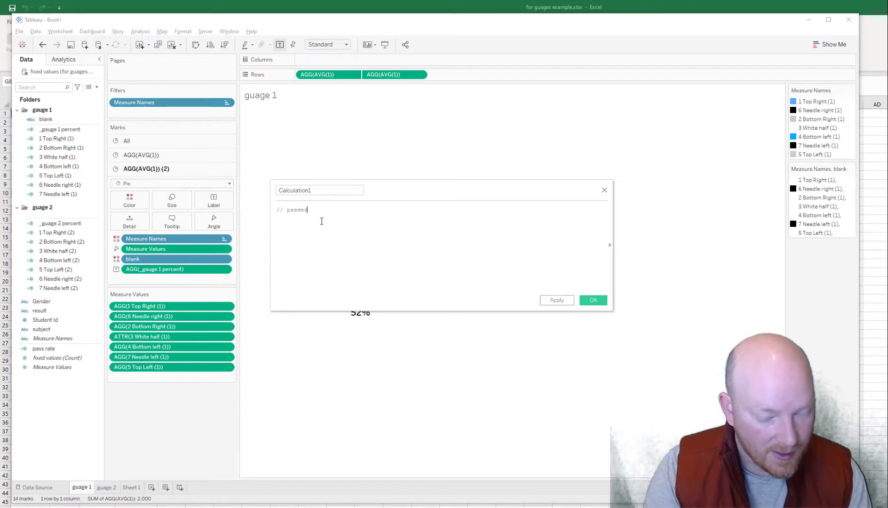
{"action": "type", "text": " subject boo"}
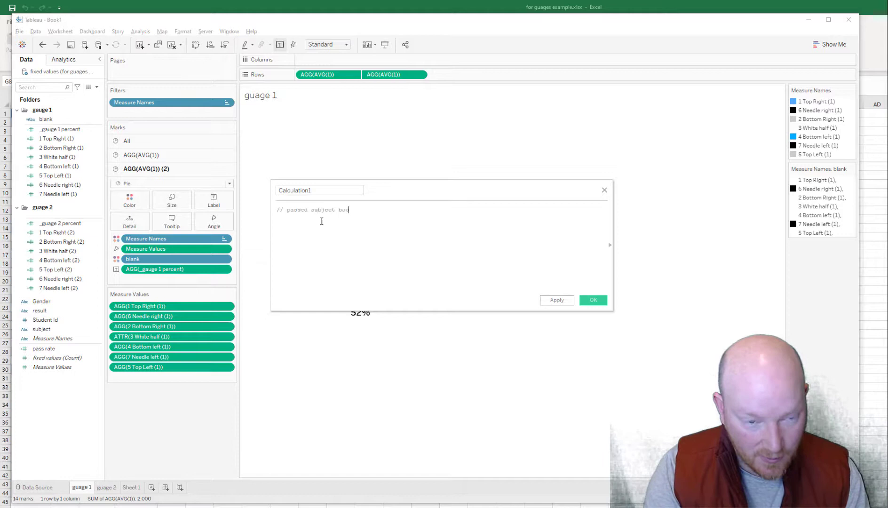
{"action": "type", "text": "lean"}
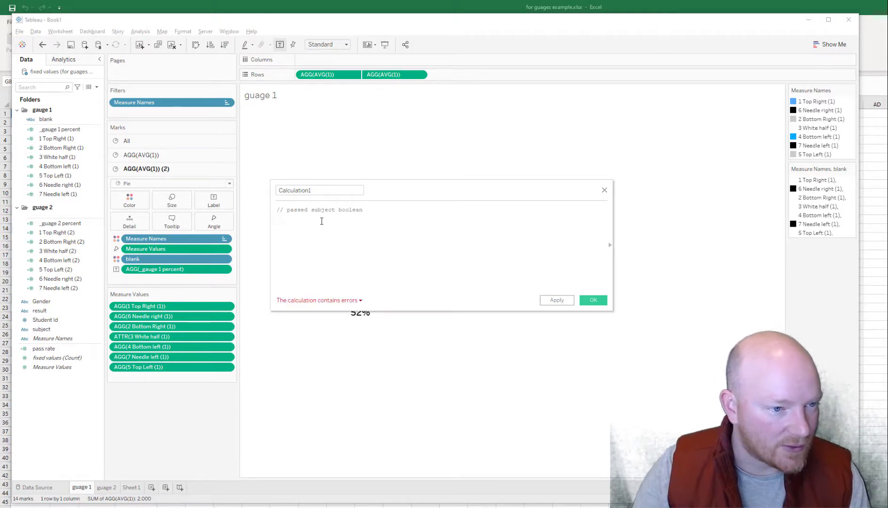
{"action": "left_click_drag", "start_coordinate": [362, 209], "coordinate": [275, 210]}
{"action": "key", "text": "ctrl+c"}
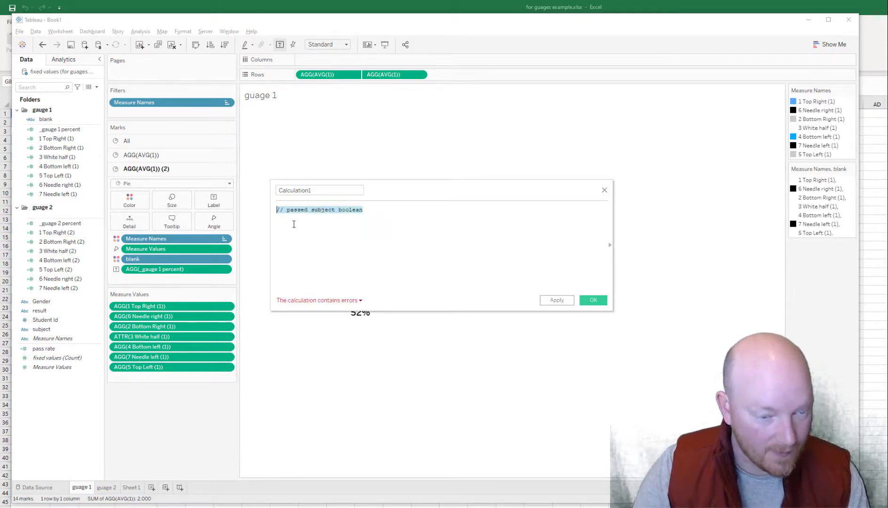
{"action": "key", "text": "BackSpace"}
{"action": "left_click", "coordinate": [592, 300]}
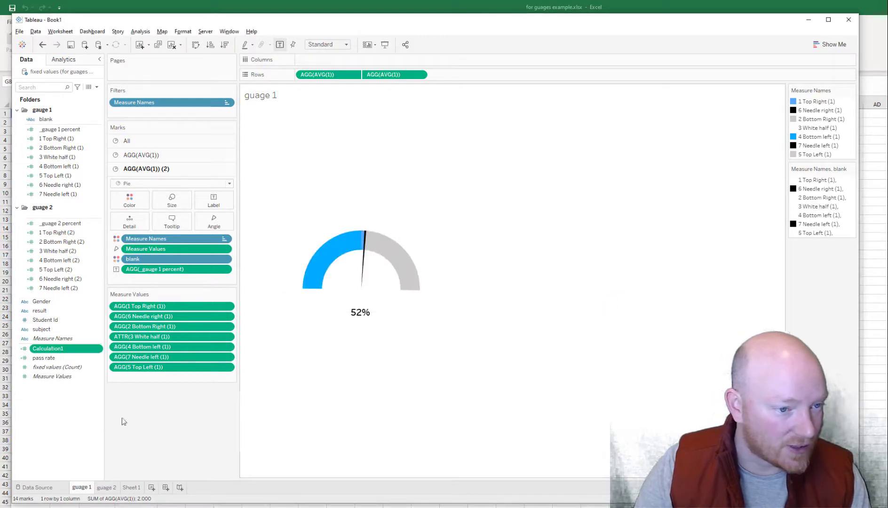
In the pass rate calculation, drag [result] = "Pass" out to create a passed subject boolean field
{"action": "right_click", "coordinate": [47, 358]}
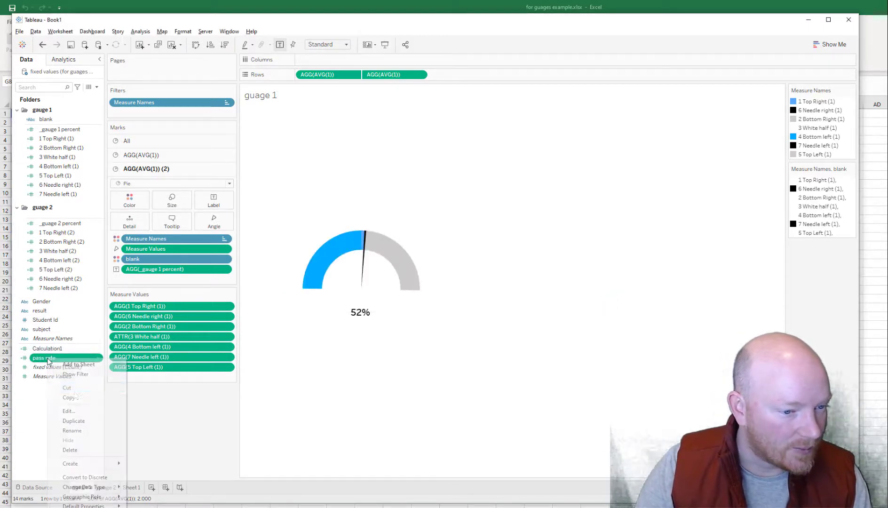
{"action": "left_click", "coordinate": [71, 412]}
{"action": "left_click", "coordinate": [298, 211]}
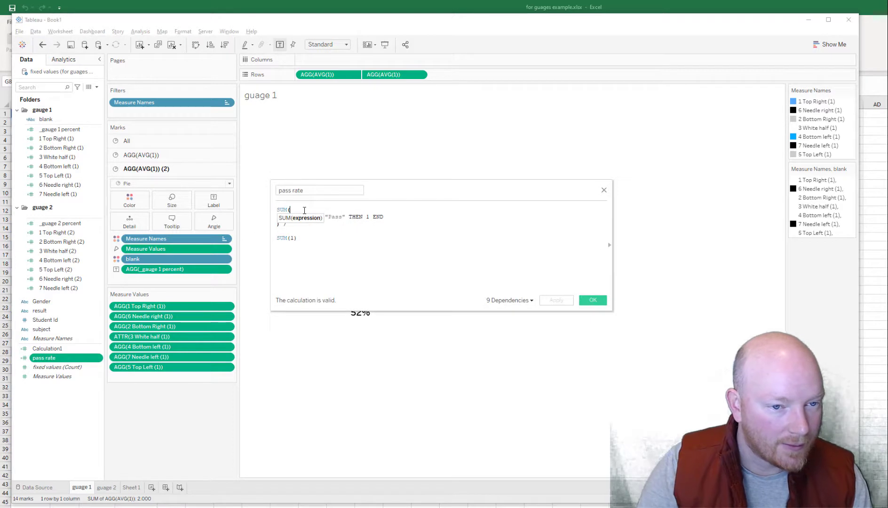
{"action": "key", "text": "Return"}
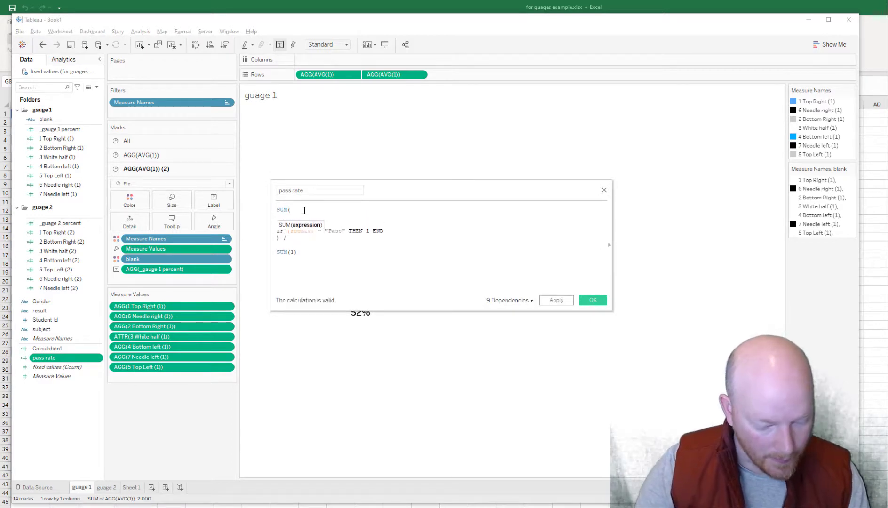
{"action": "key", "text": "ctrl+v"}
{"action": "left_click_drag", "start_coordinate": [346, 231], "coordinate": [285, 231]}
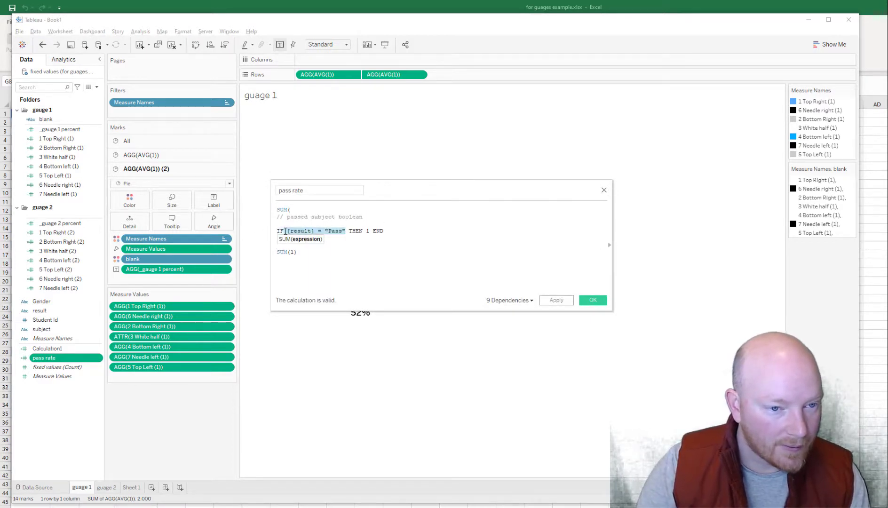
{"action": "key", "text": "ctrl+c"}
{"action": "key", "text": "Home"}
{"action": "key", "text": "Return"}
{"action": "key", "text": "Up"}
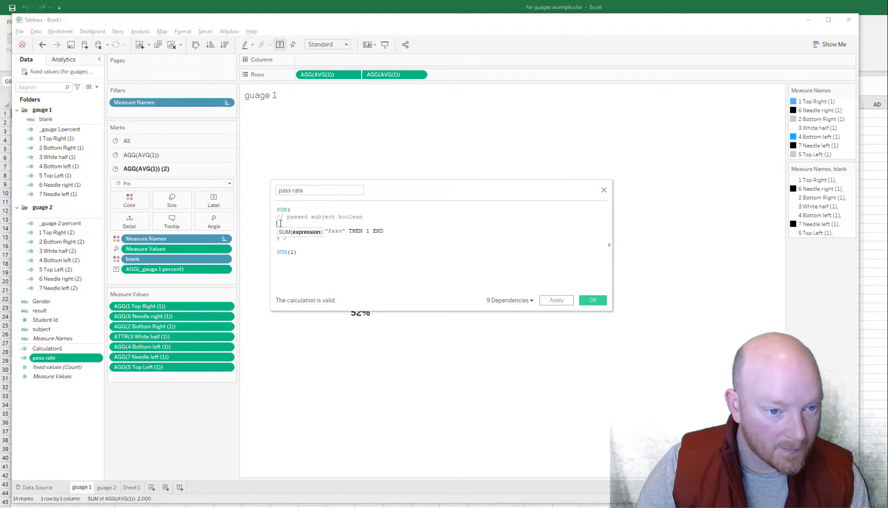
{"action": "key", "text": "ctrl+v"}
{"action": "left_click_drag", "start_coordinate": [342, 226], "coordinate": [62, 322]}
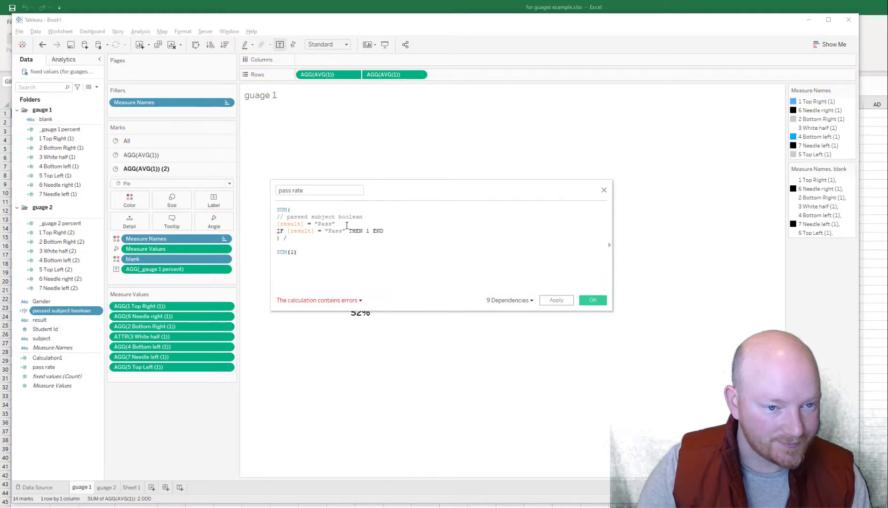
{"action": "left_click_drag", "start_coordinate": [346, 225], "coordinate": [265, 225]}
Replace the IF condition with [passed subject boolean] and save the pass rate calculation
{"action": "key", "text": "BackSpace"}
{"action": "key", "text": "BackSpace"}
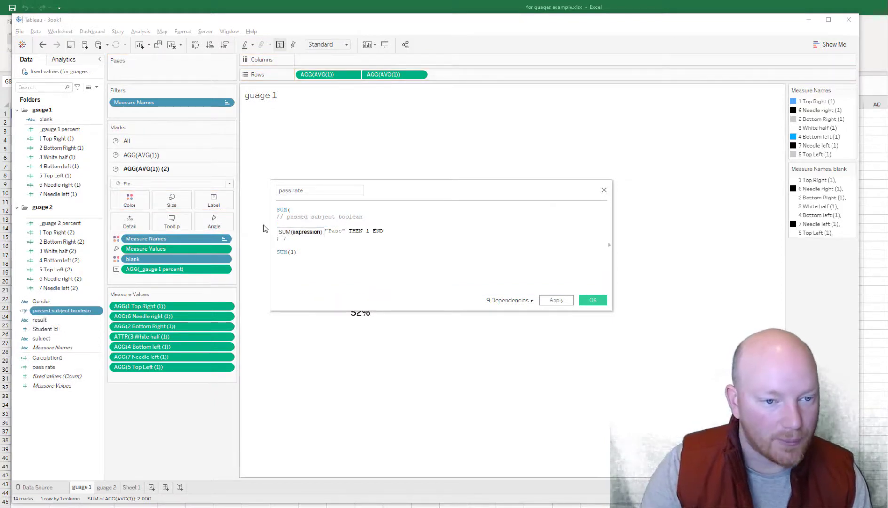
{"action": "key", "text": "Home"}
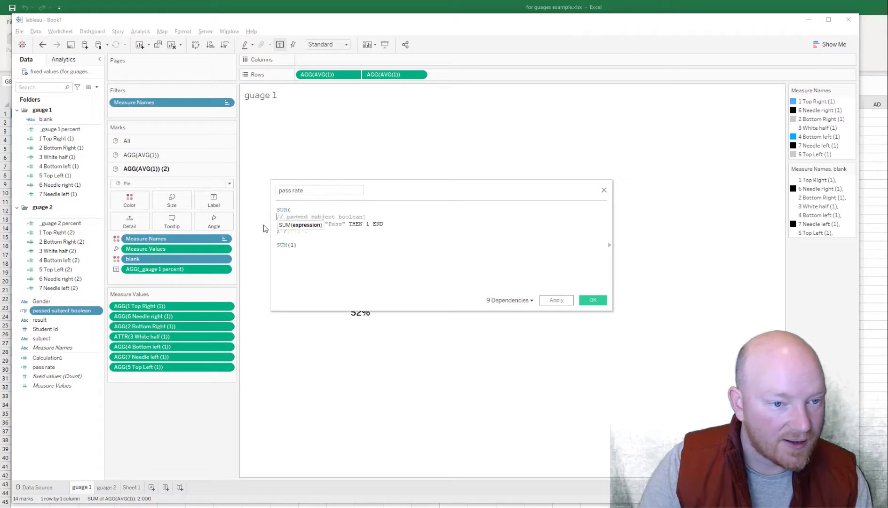
{"action": "key", "text": "Delete"}
{"action": "key", "text": "Delete"}
{"action": "key", "text": "Delete"}
{"action": "type", "text": "["}
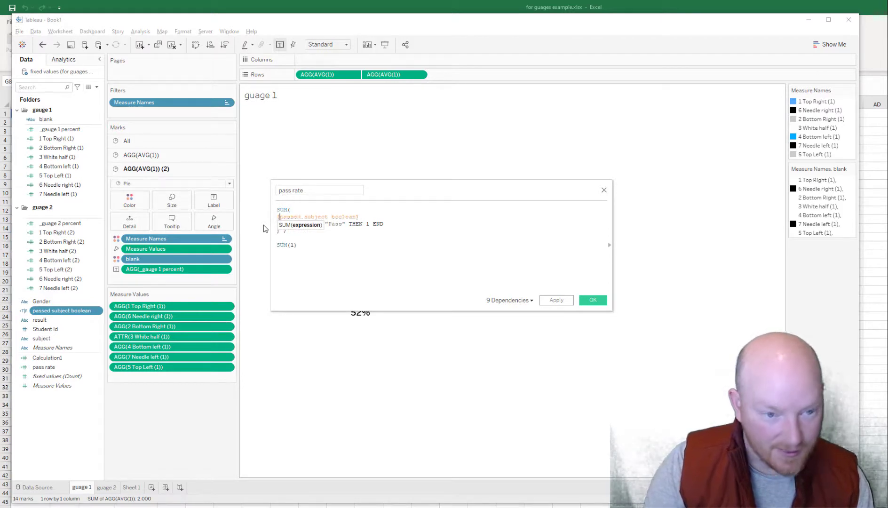
{"action": "left_click", "coordinate": [352, 252]}
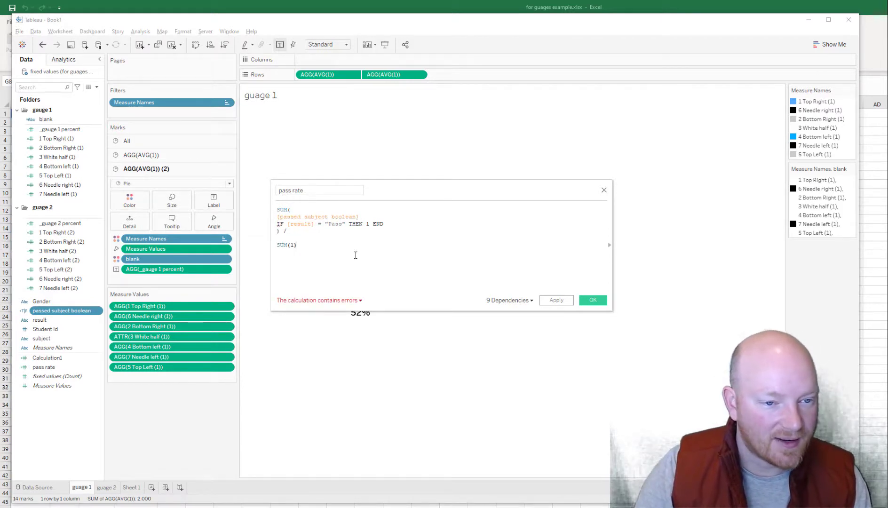
{"action": "double_click", "coordinate": [281, 224]}
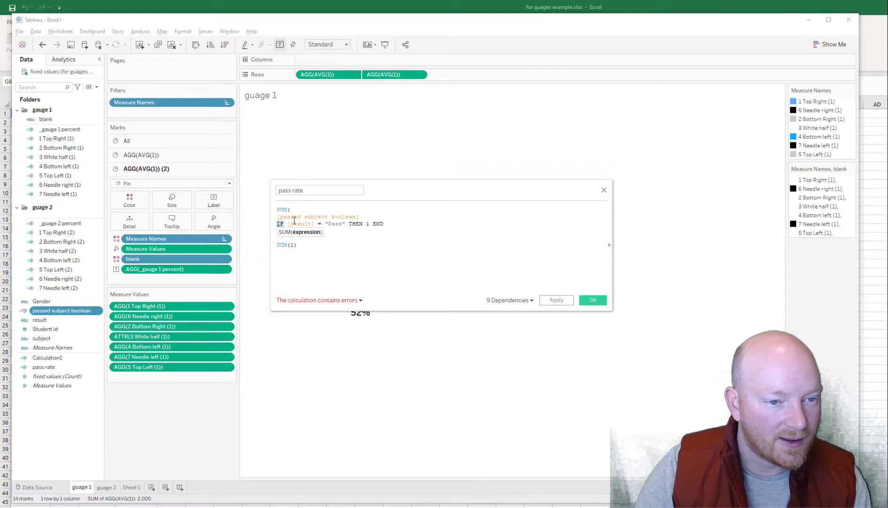
{"action": "left_click_drag", "start_coordinate": [362, 217], "coordinate": [276, 217]}
{"action": "key", "text": "BackSpace"}
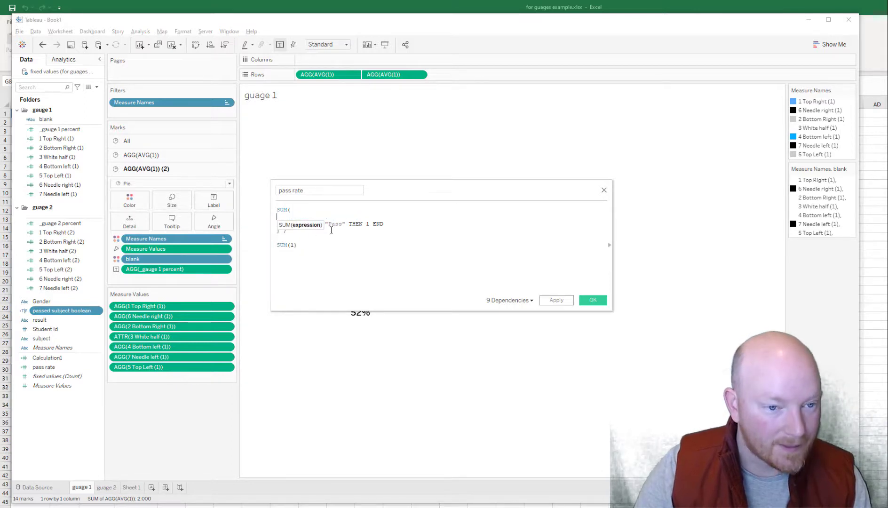
{"action": "left_click_drag", "start_coordinate": [347, 225], "coordinate": [288, 224]}
{"action": "key", "text": "ctrl+v"}
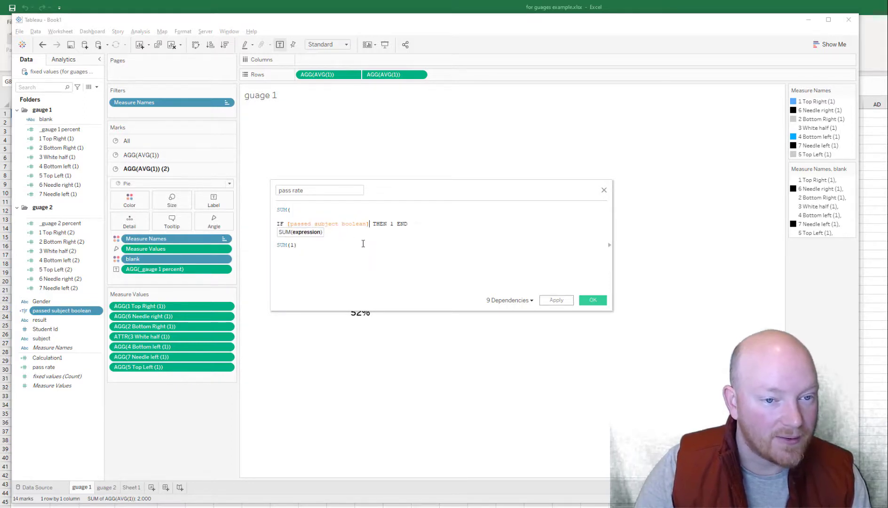
{"action": "left_click", "coordinate": [363, 242]}
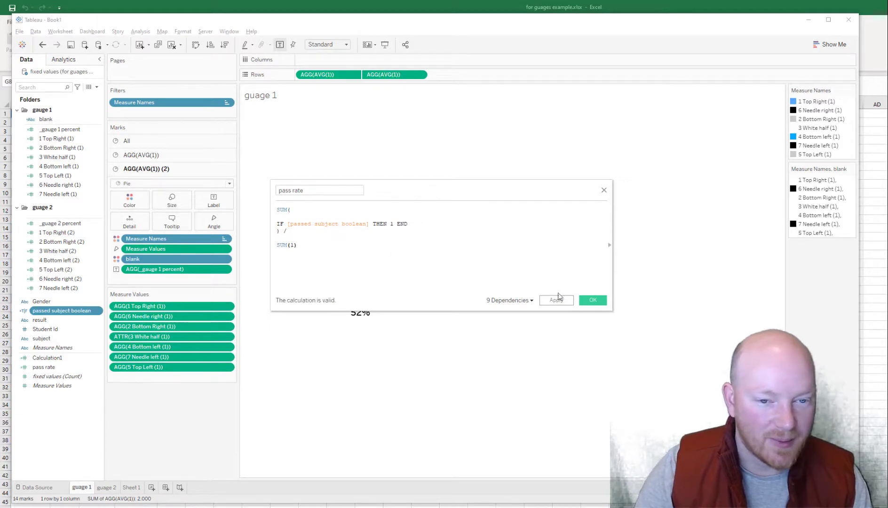
{"action": "left_click", "coordinate": [593, 300]}
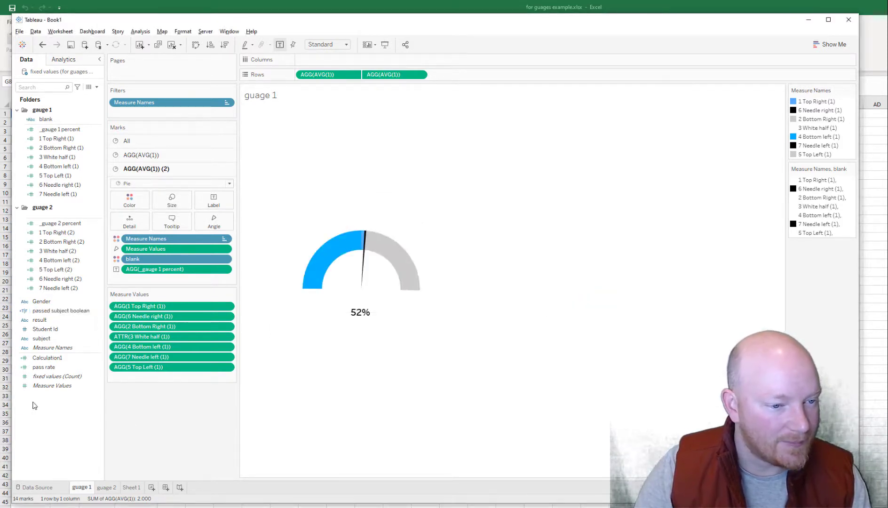
Give Calculation1 the formula {FIXED [Student Id] : SUM(INT([passed subject boolean]))}
{"action": "right_click", "coordinate": [43, 362]}
{"action": "left_click", "coordinate": [62, 413]}
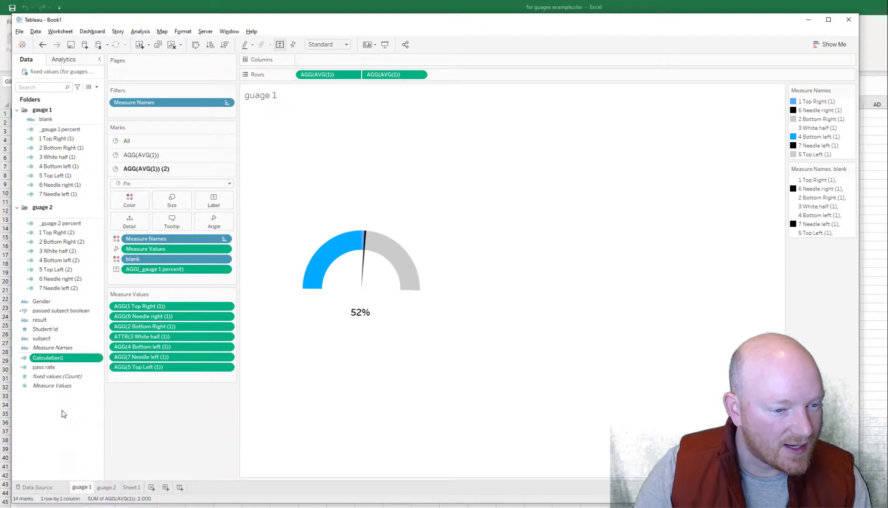
{"action": "left_click", "coordinate": [331, 189]}
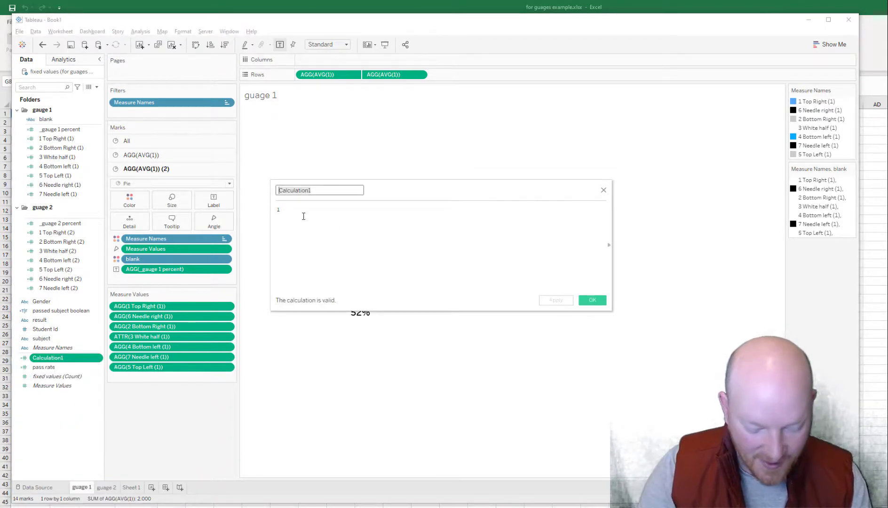
{"action": "type", "text": "student"}
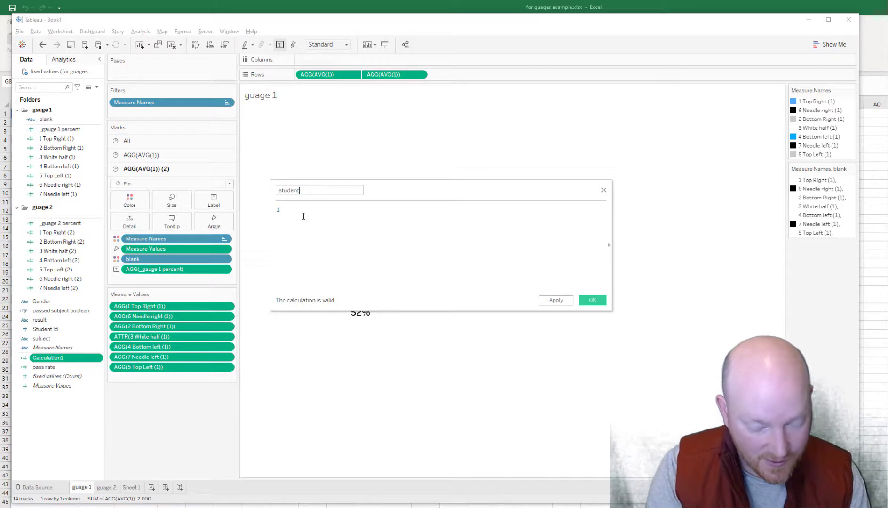
{"action": "key", "text": "Left"}
{"action": "key", "text": "Left"}
{"action": "key", "text": "Left"}
{"action": "key", "text": "Left"}
{"action": "key", "text": "Left"}
{"action": "key", "text": "Left"}
{"action": "key", "text": "Left"}
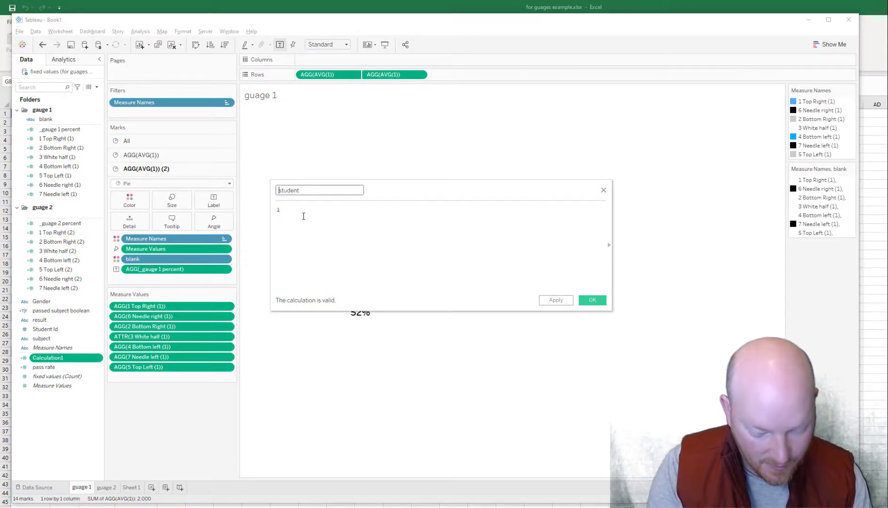
{"action": "type", "text": "total passes "}
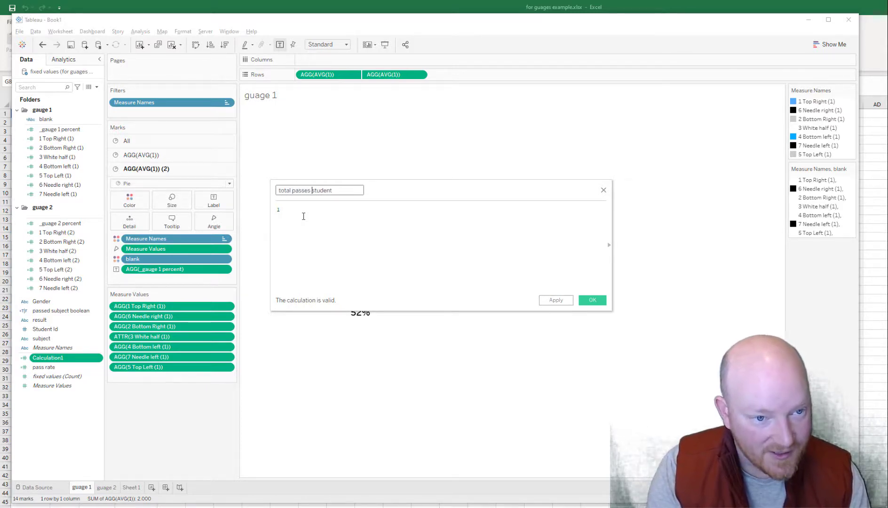
{"action": "type", "text": "by"}
{"action": "key", "text": "Tab"}
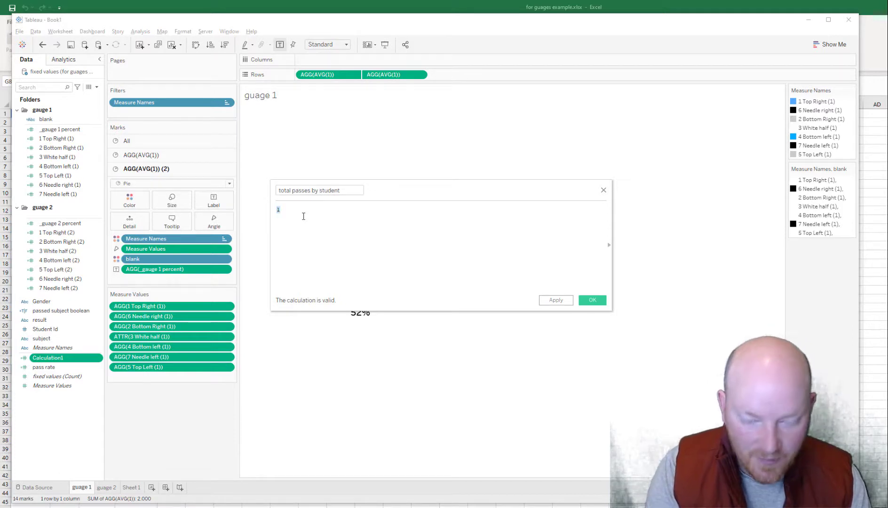
{"action": "type", "text": "{"}
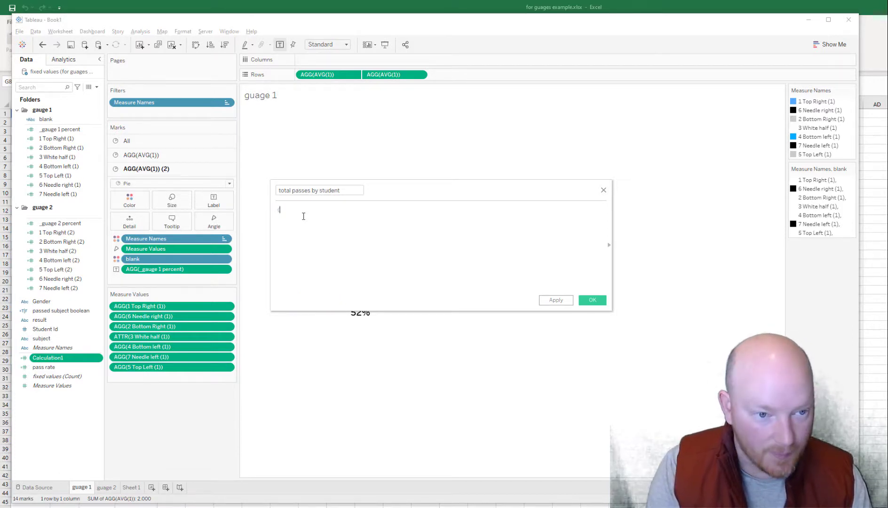
{"action": "type", "text": "FIX"}
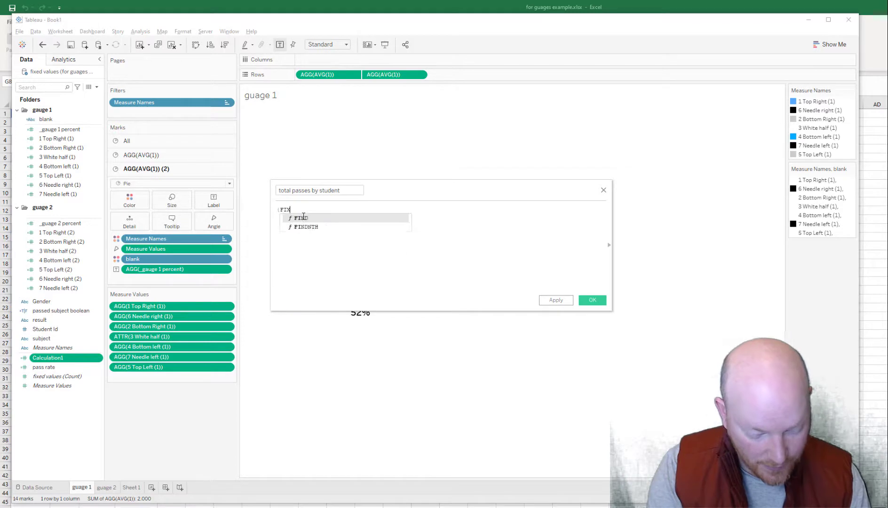
{"action": "type", "text": "ED stud"}
{"action": "key", "text": "Return"}
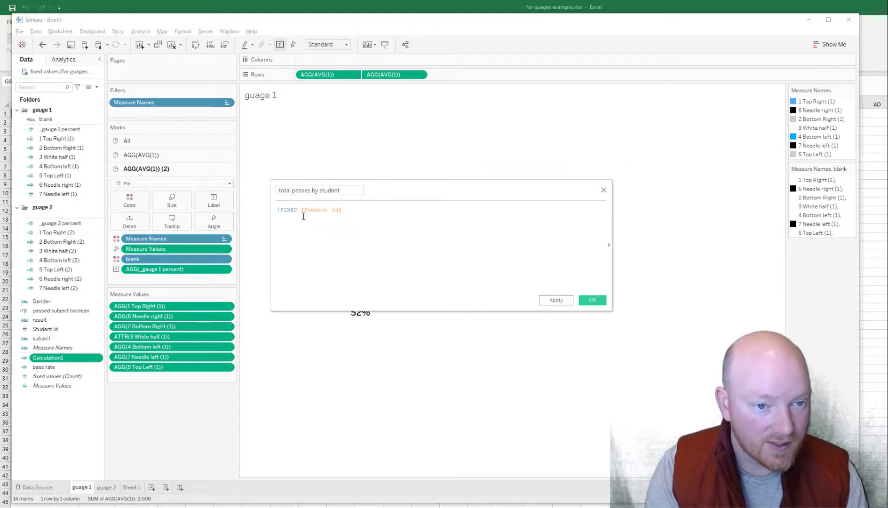
{"action": "type", "text": ": SUM("}
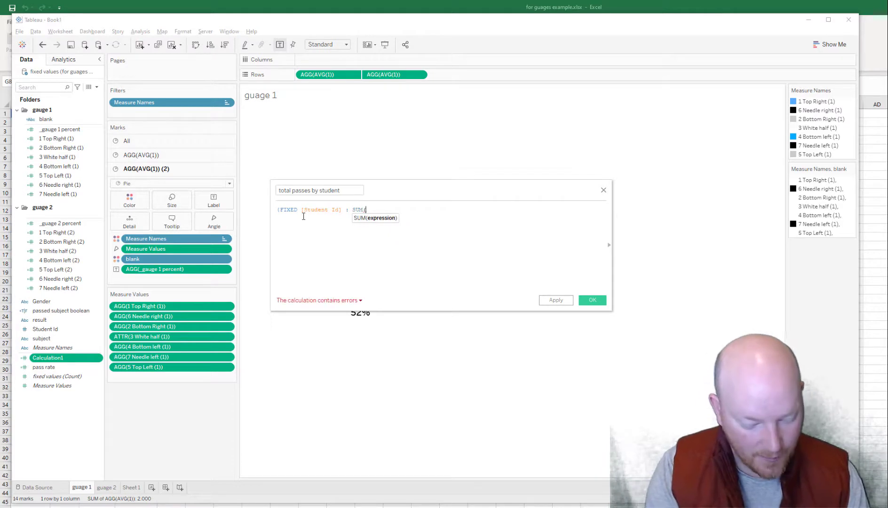
{"action": "type", "text": "INT("}
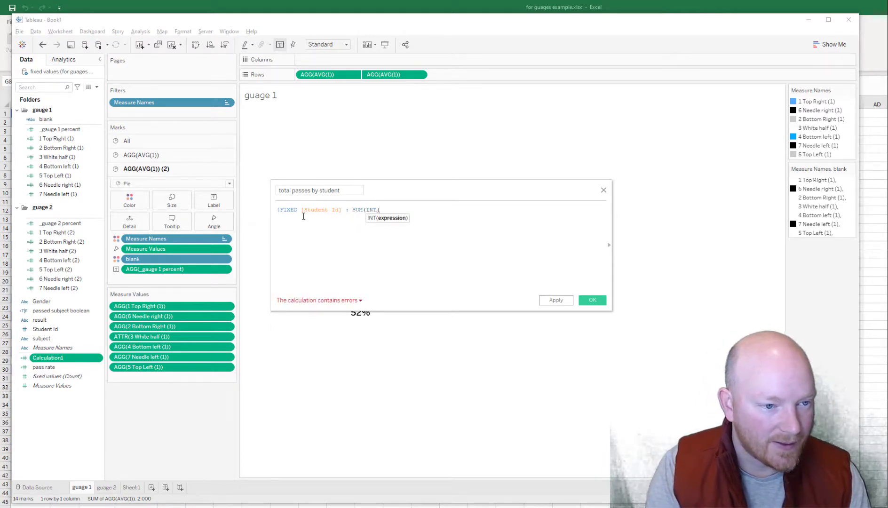
{"action": "type", "text": "pas"}
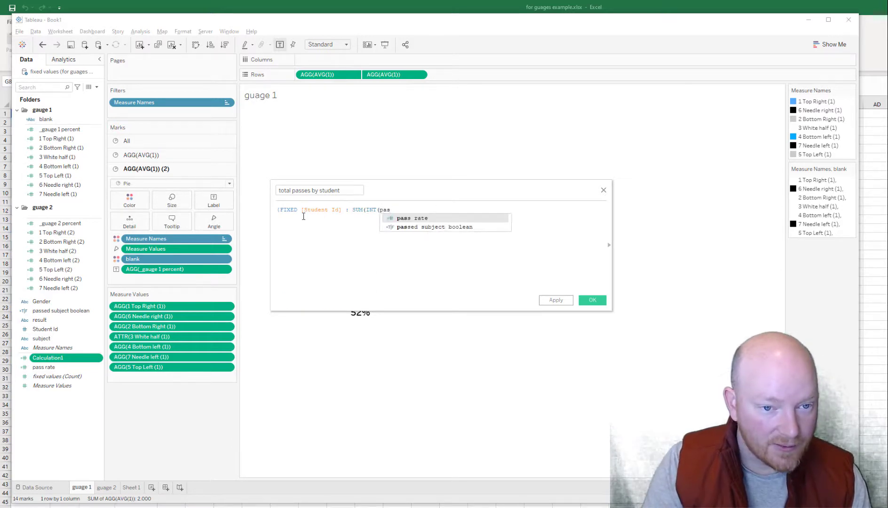
{"action": "key", "text": "Down"}
{"action": "key", "text": "Return"}
{"action": "type", "text": "))"}
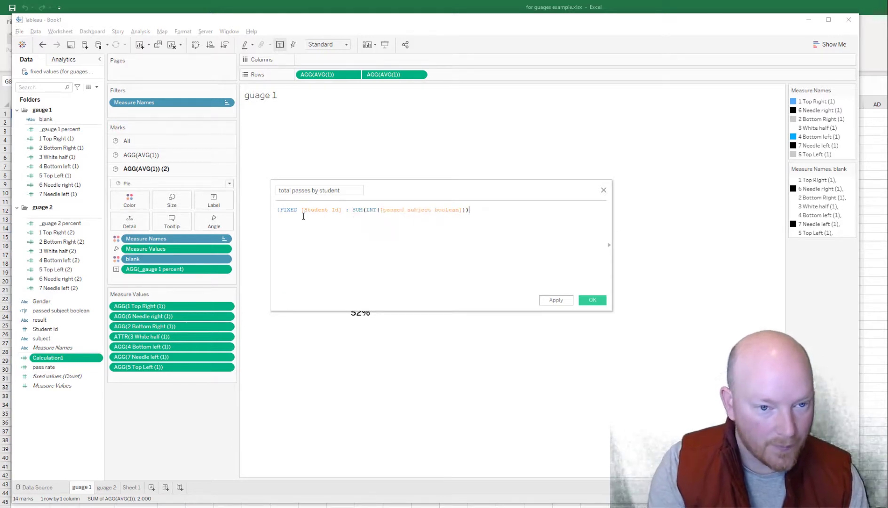
{"action": "type", "text": "}"}
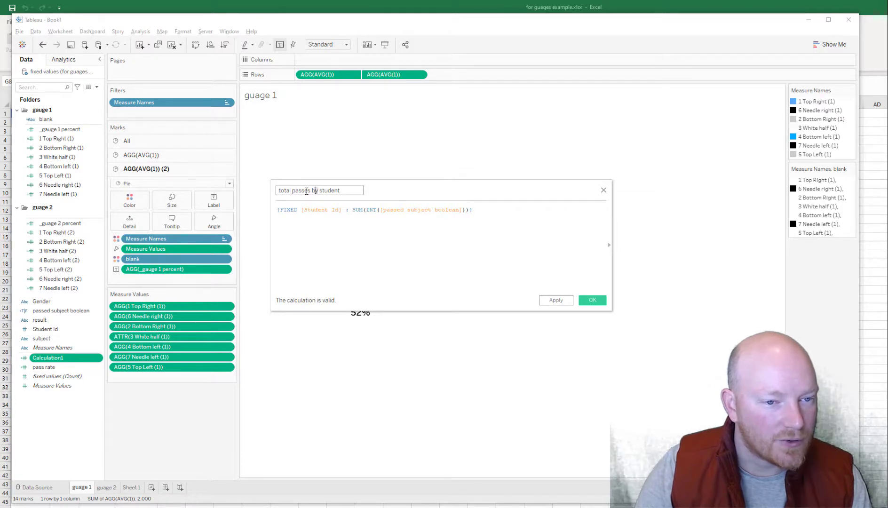
Rename it 'student passed both subject?', add the = 2 comparison, and save
{"action": "left_click_drag", "start_coordinate": [318, 191], "coordinate": [278, 191]}
{"action": "key", "text": "BackSpace"}
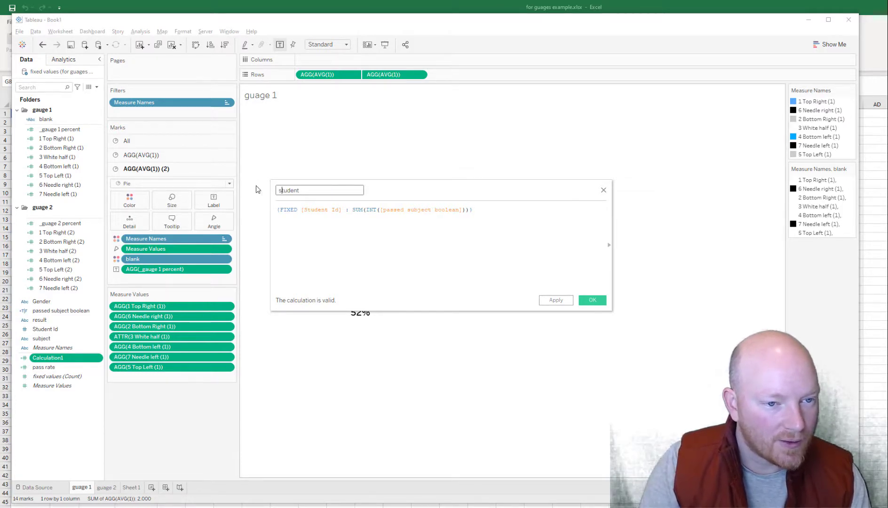
{"action": "key", "text": "End"}
{"action": "type", "text": "passe"}
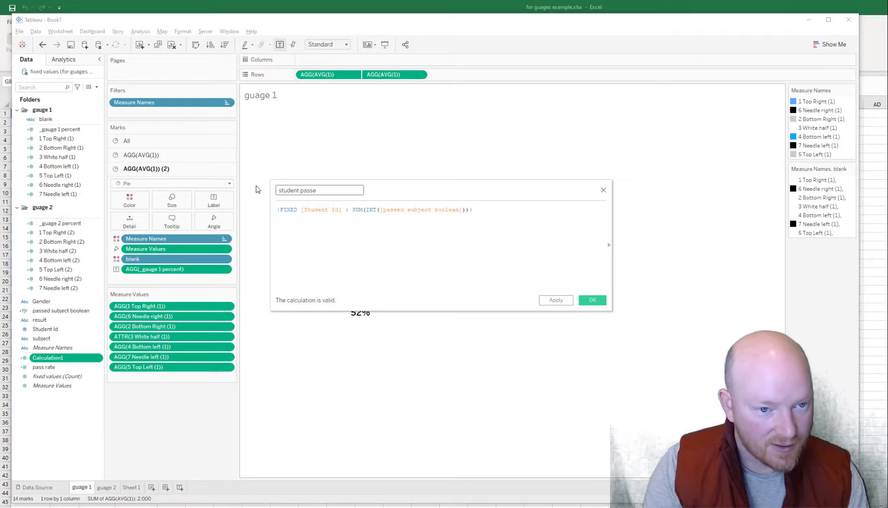
{"action": "type", "text": "d both s"}
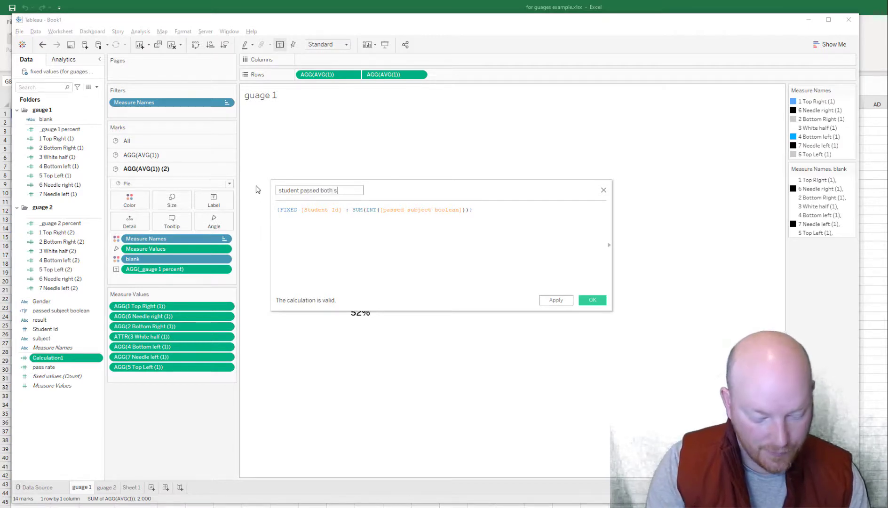
{"action": "type", "text": "ubject"}
{"action": "left_click", "coordinate": [513, 213]}
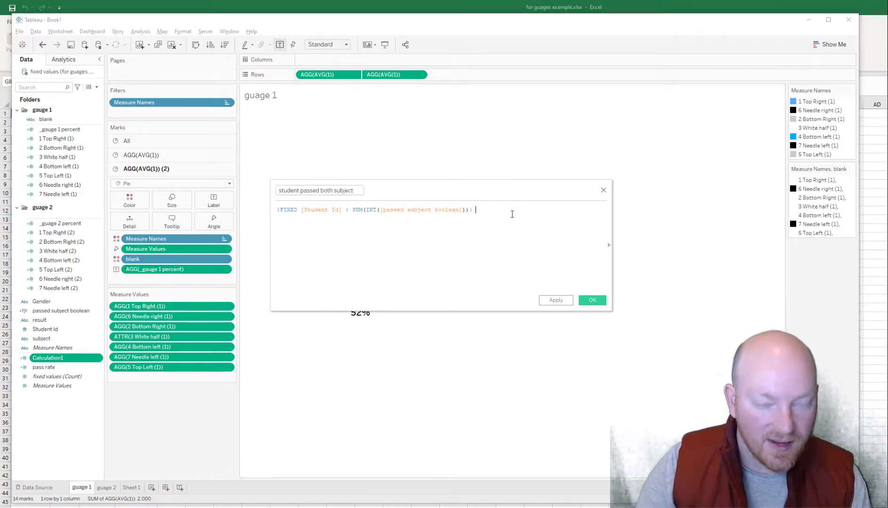
{"action": "type", "text": "== 2"}
{"action": "key", "text": "Left"}
{"action": "key", "text": "BackSpace"}
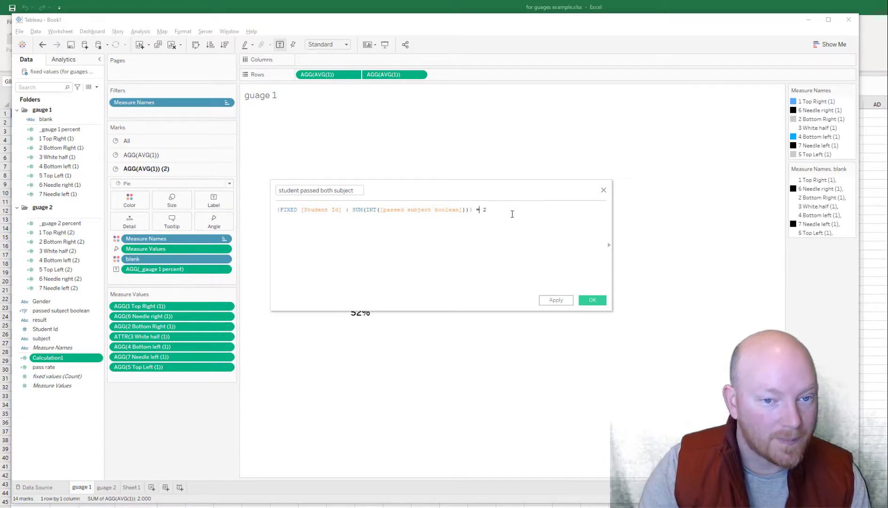
{"action": "left_click", "coordinate": [352, 190]}
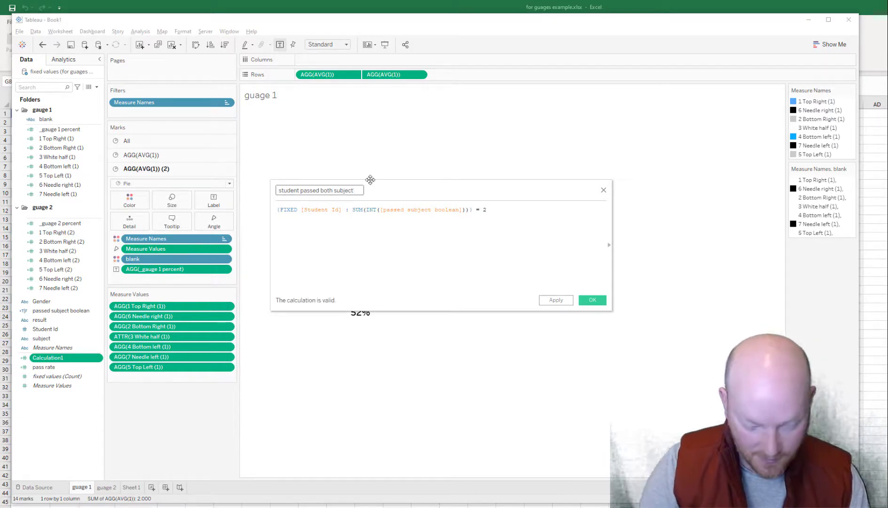
{"action": "type", "text": "?"}
{"action": "left_click", "coordinate": [592, 300]}
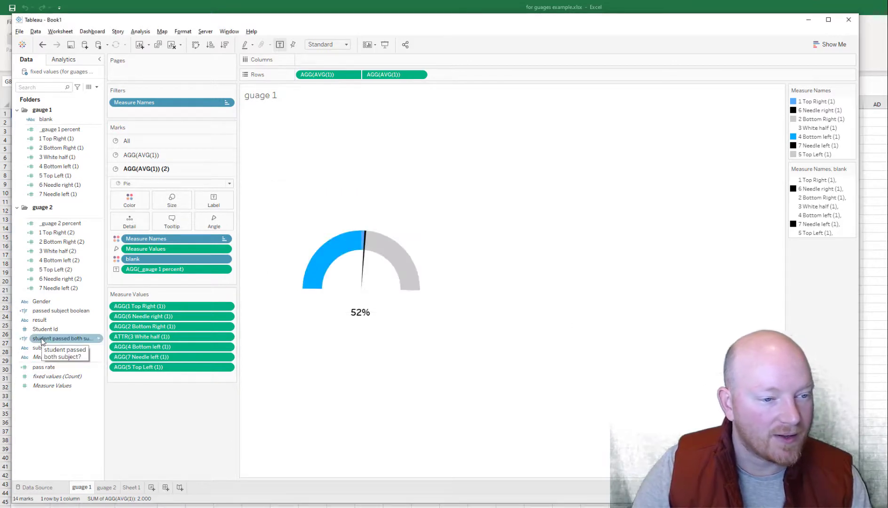
Create calculated field 'rate of passing both' with IF [student passed both subject?] THEN [Student Id] END
{"action": "right_click", "coordinate": [40, 408]}
{"action": "left_click", "coordinate": [55, 411]}
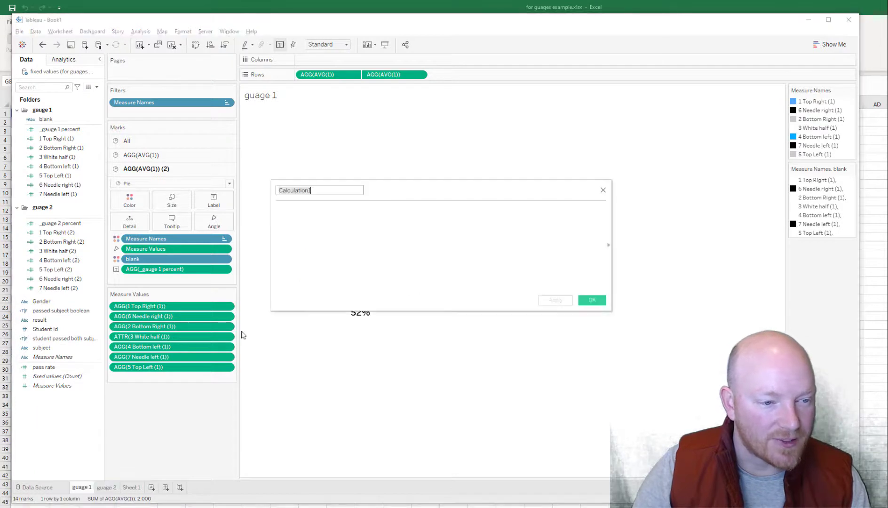
{"action": "type", "text": "rate of pa"}
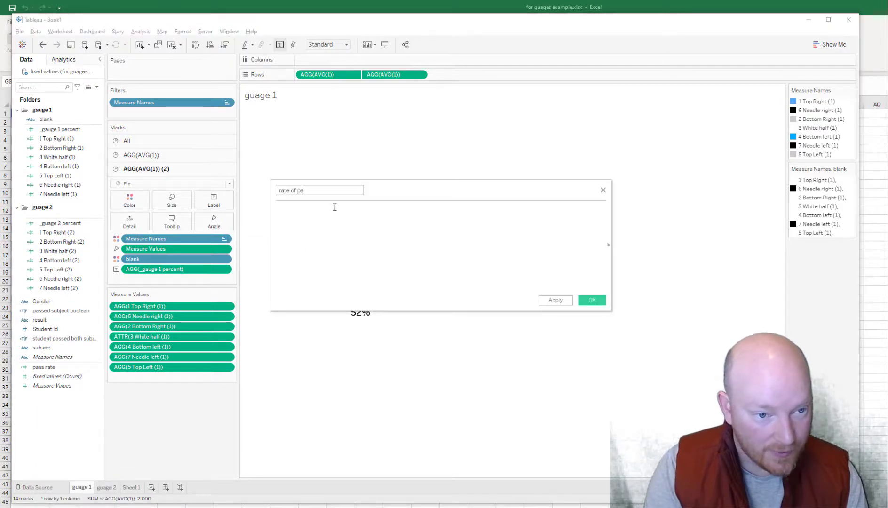
{"action": "type", "text": "ssing both"}
{"action": "left_click", "coordinate": [335, 207]}
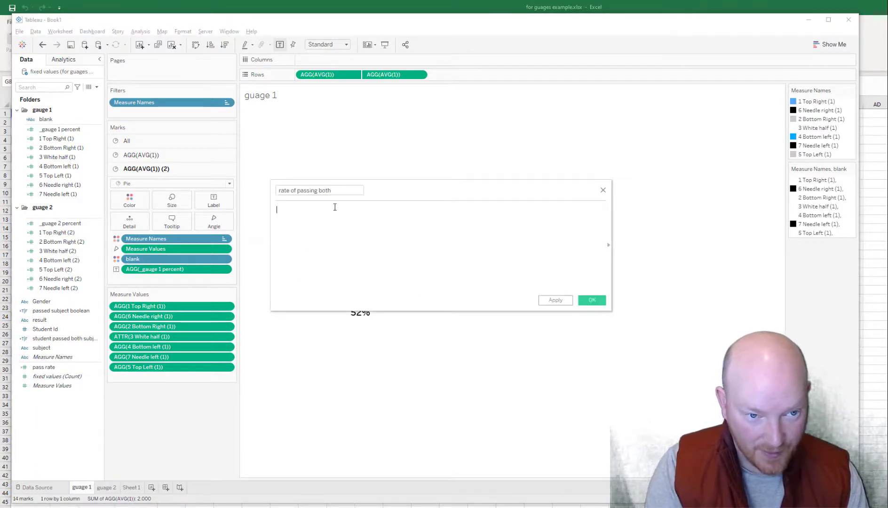
{"action": "type", "text": "IF suc"}
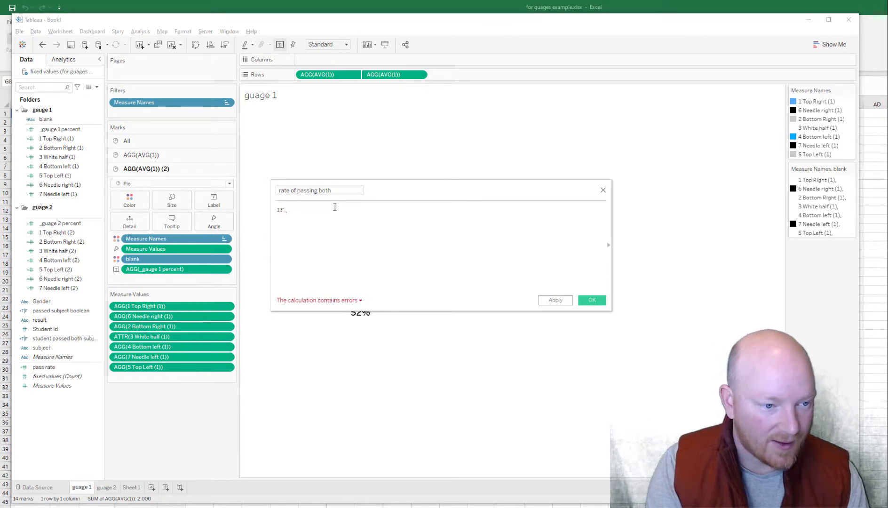
{"action": "key", "text": "BackSpace"}
{"action": "key", "text": "BackSpace"}
{"action": "type", "text": "tud"}
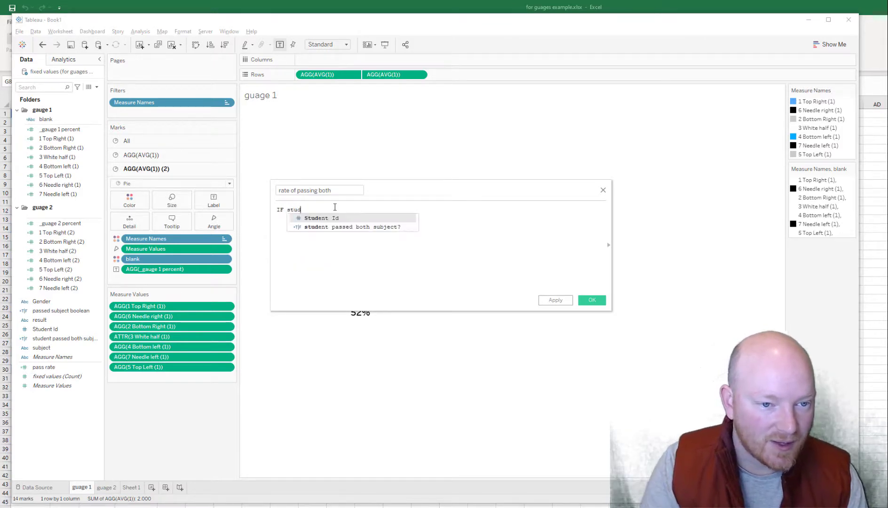
{"action": "key", "text": "Down"}
{"action": "key", "text": "Return"}
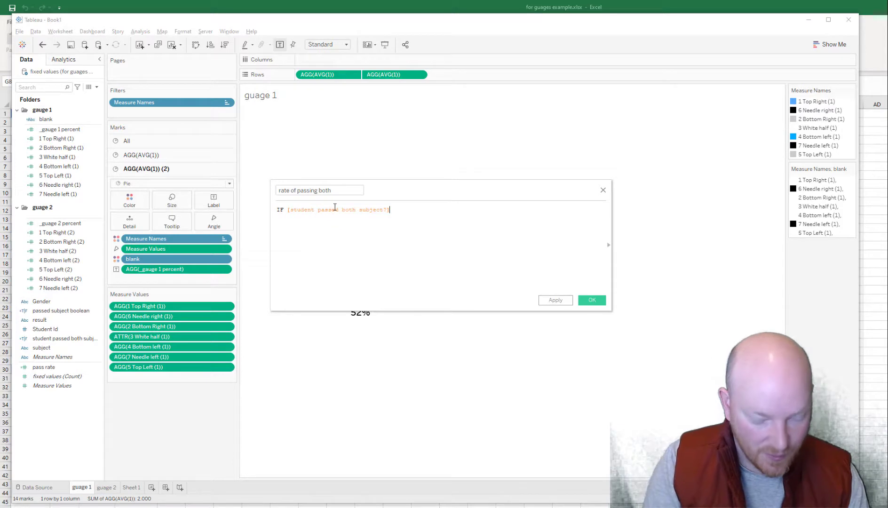
{"action": "type", "text": "THEN"}
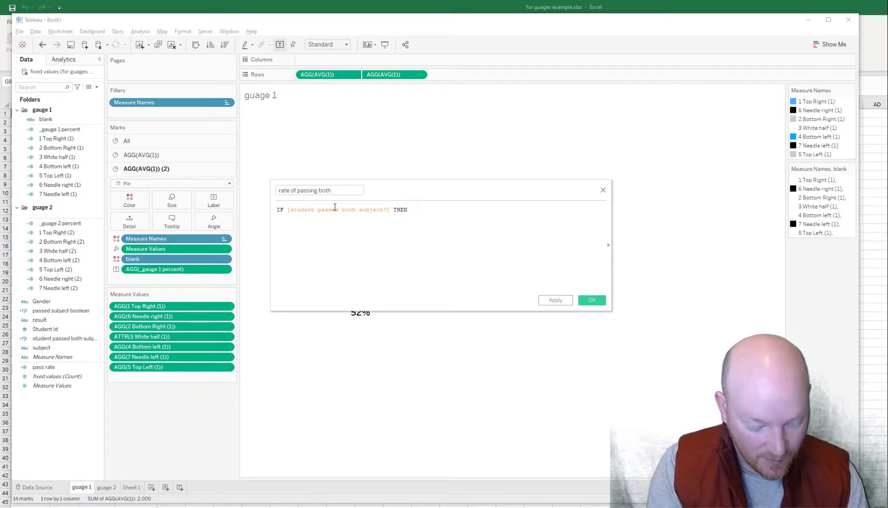
{"action": "type", "text": " stu"}
{"action": "key", "text": "BackSpace"}
{"action": "key", "text": "BackSpace"}
{"action": "type", "text": "tu"}
{"action": "key", "text": "Return"}
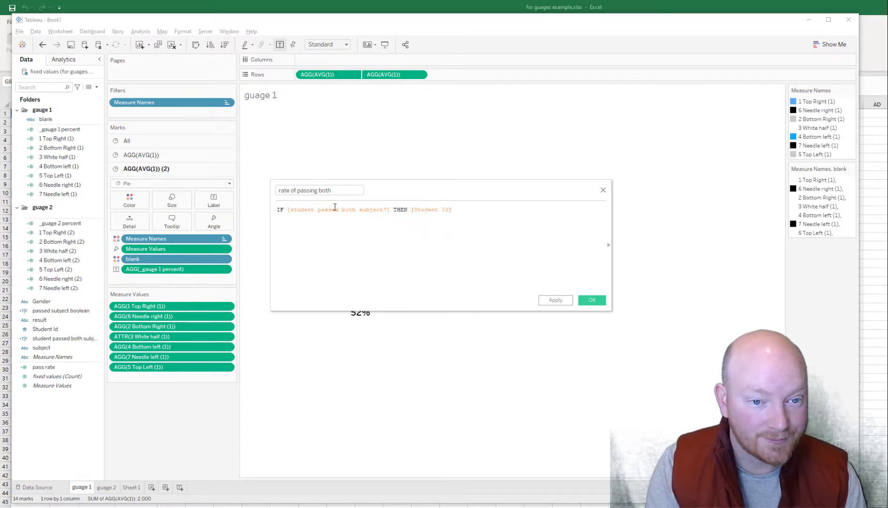
{"action": "type", "text": "END)"}
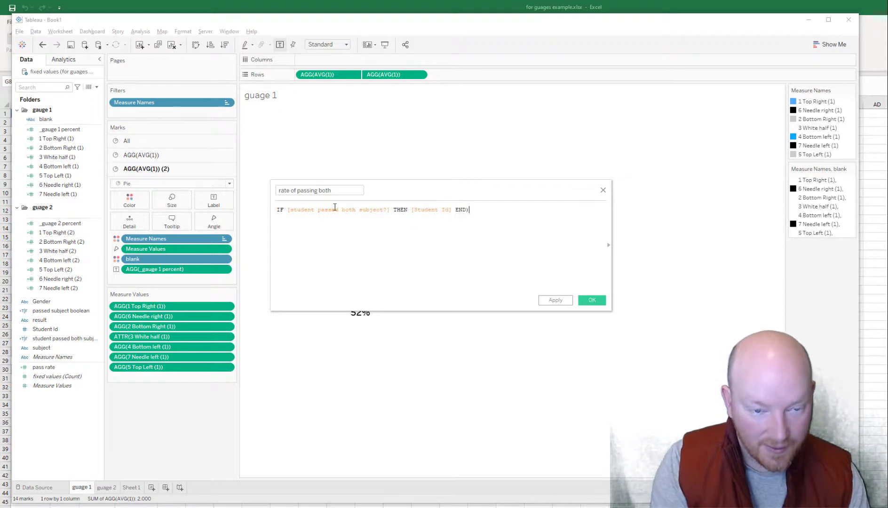
Wrap the IF in COUNTD and divide by COUNTD([Student Id]), then check it's valid
{"action": "left_click", "coordinate": [279, 209]}
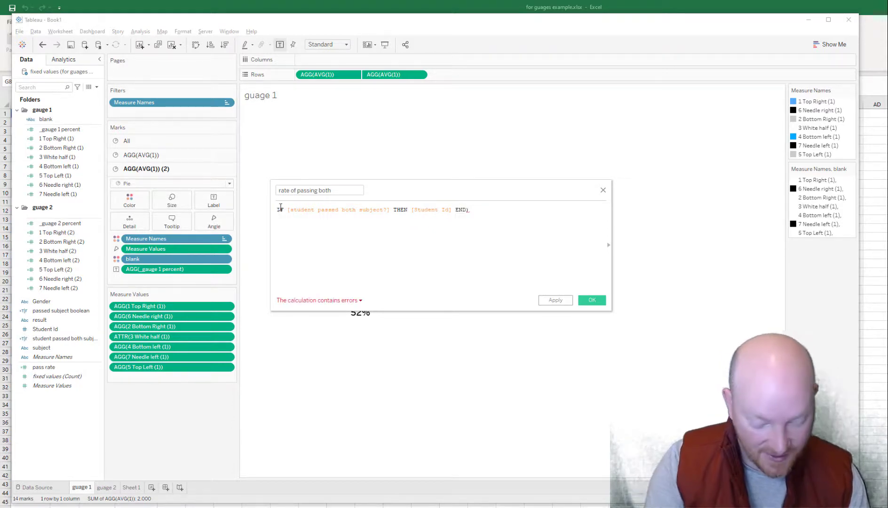
{"action": "type", "text": "COUNTD"}
{"action": "key", "text": "Return"}
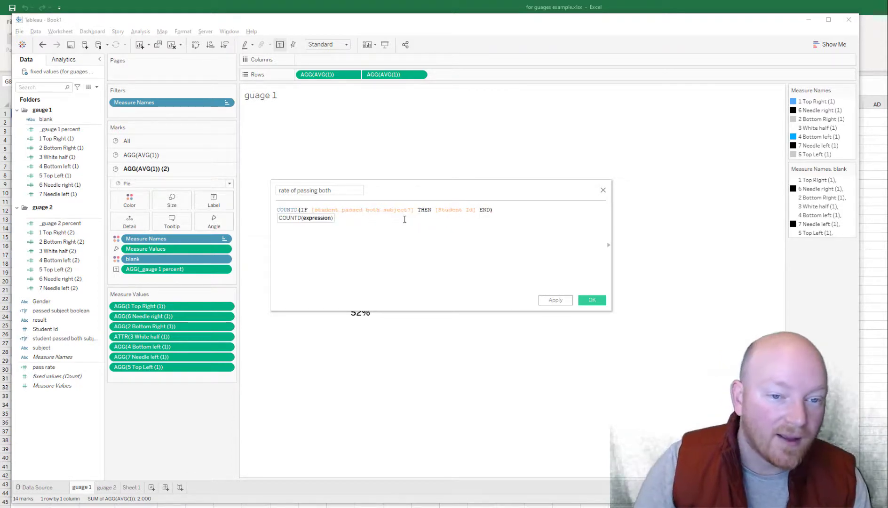
{"action": "left_click", "coordinate": [500, 212]}
{"action": "type", "text": "/ "}
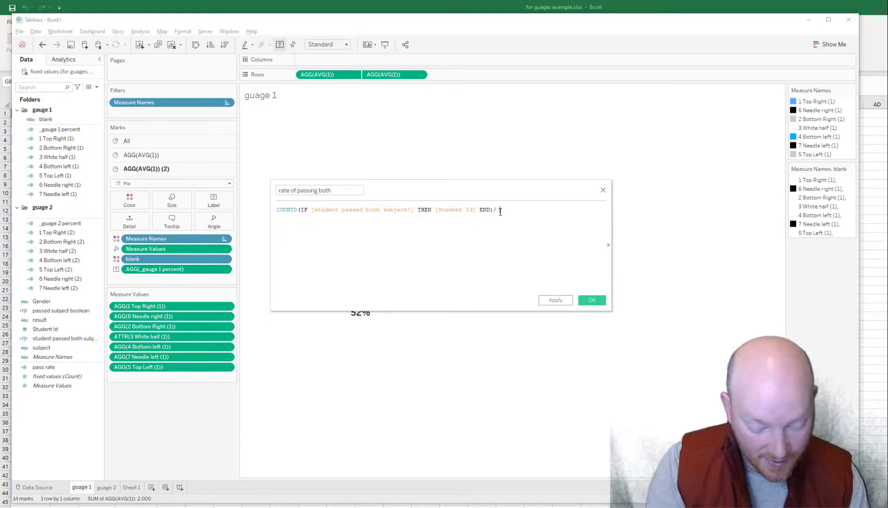
{"action": "type", "text": "COUTN"}
{"action": "key", "text": "BackSpace"}
{"action": "key", "text": "BackSpace"}
{"action": "key", "text": "BackSpace"}
{"action": "type", "text": "NTD("}
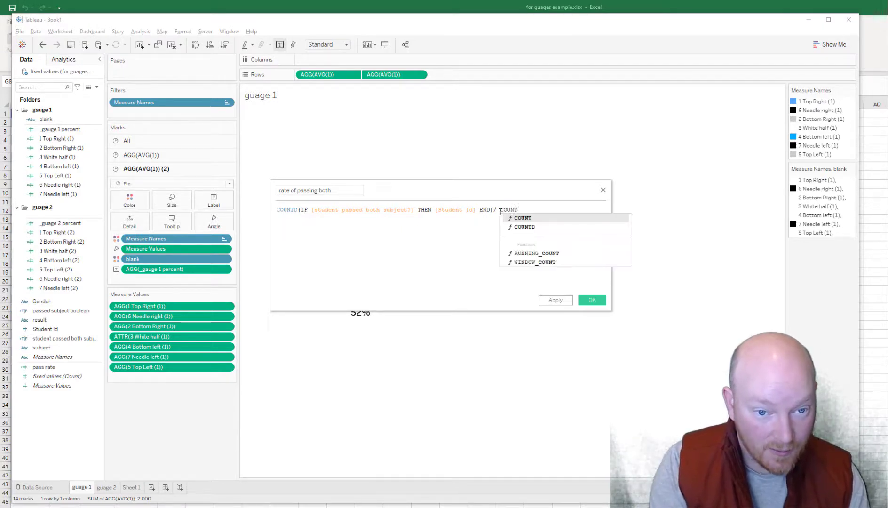
{"action": "type", "text": "su"}
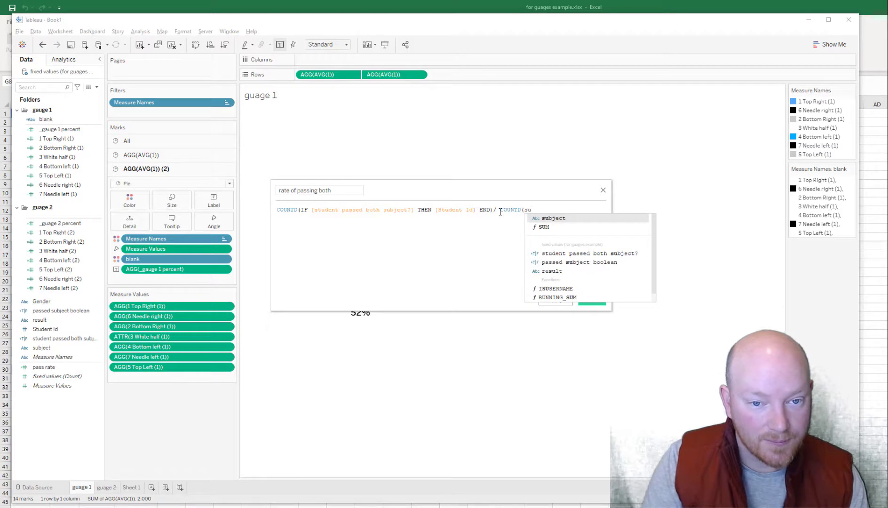
{"action": "key", "text": "BackSpace"}
{"action": "type", "text": "tud"}
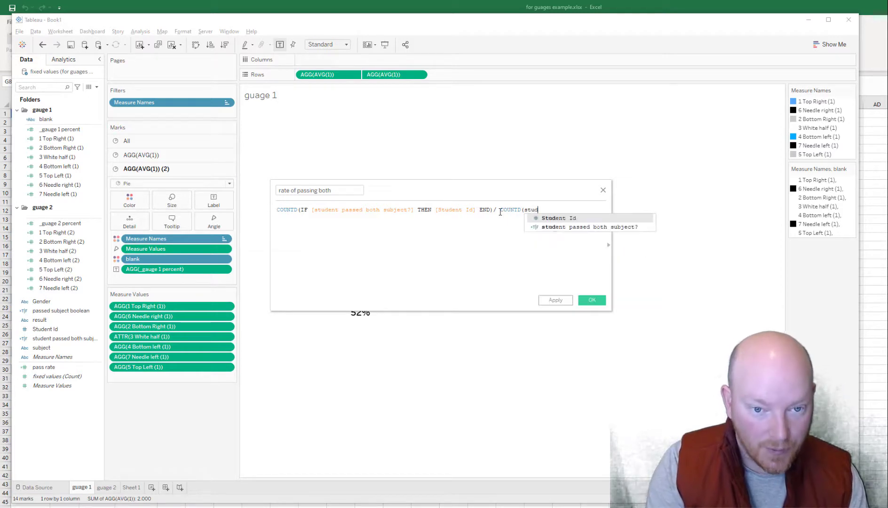
{"action": "key", "text": "Return"}
{"action": "type", "text": ")"}
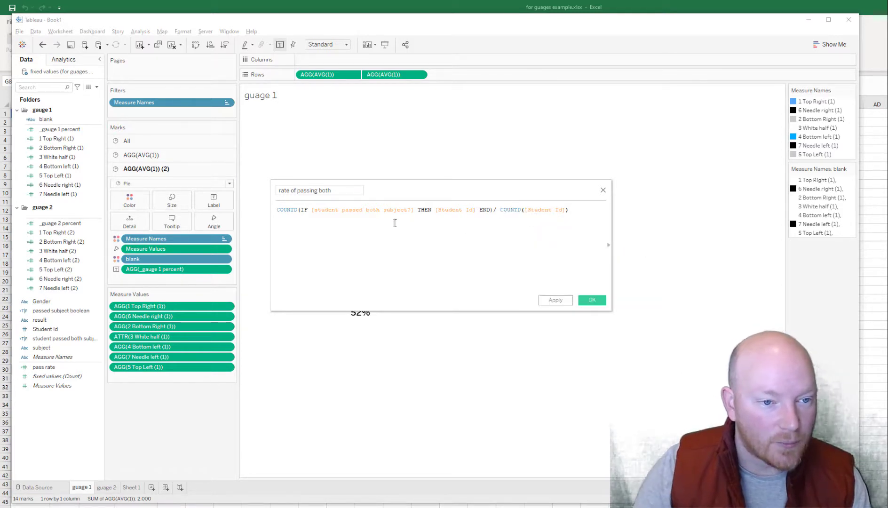
{"action": "left_click", "coordinate": [554, 301]}
Save the field, verify rate of passing both reads 0.2759 on new Sheet 4, and return to guage 2
{"action": "left_click", "coordinate": [591, 300]}
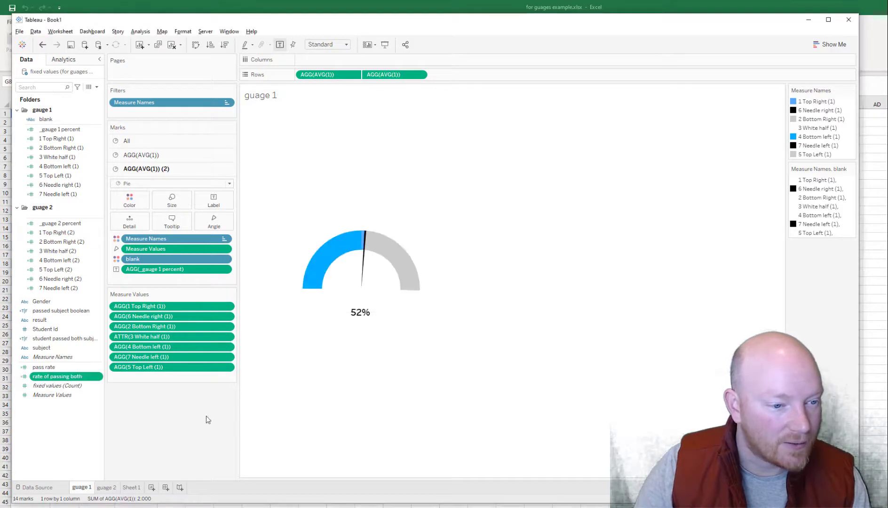
{"action": "left_click", "coordinate": [152, 487]}
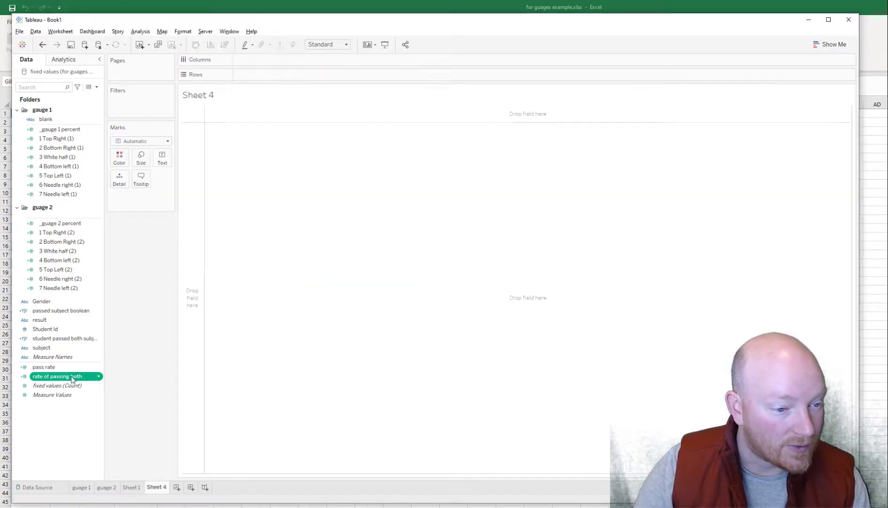
{"action": "left_click_drag", "start_coordinate": [56, 376], "coordinate": [307, 210]}
{"action": "mouse_move", "coordinate": [197, 116]}
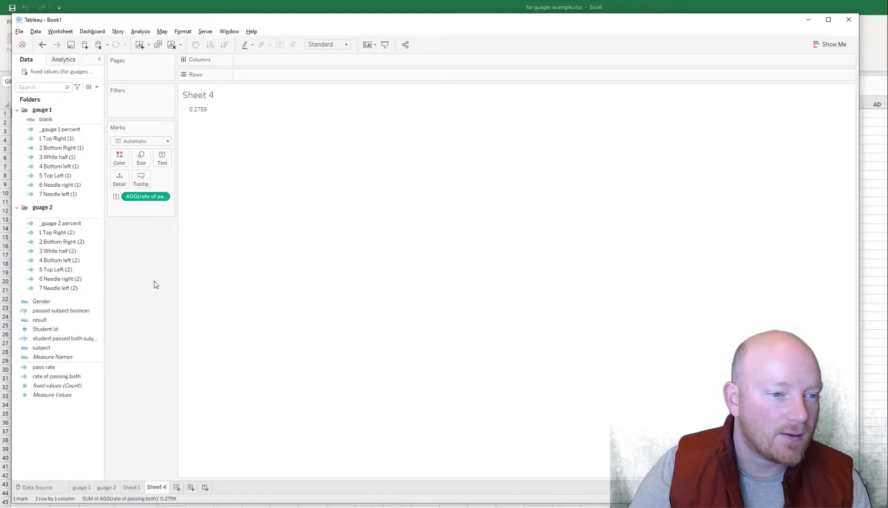
{"action": "left_click", "coordinate": [112, 489]}
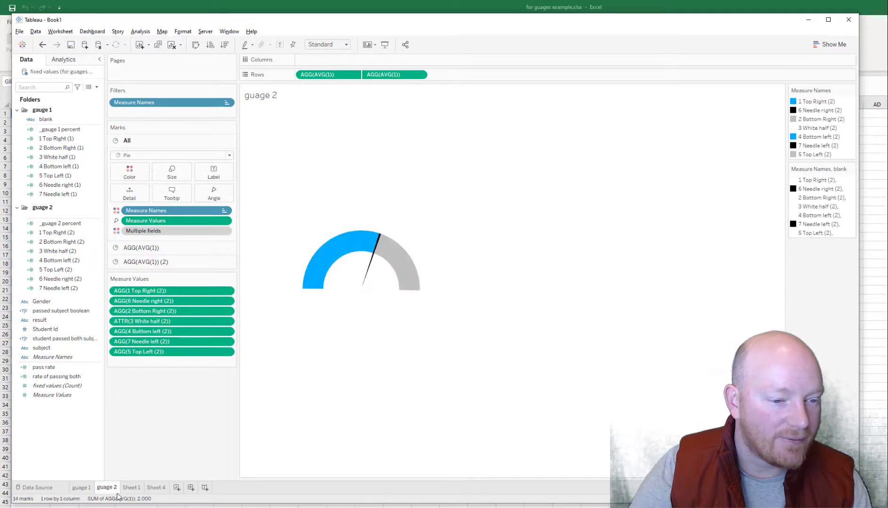
Move guage 2 after Sheet 4 and replace AVG(0.6) in _guage 2 percent with [rate of passing both]
{"action": "mouse_move", "coordinate": [109, 490]}
{"action": "left_mouse_down"}
{"action": "mouse_move", "coordinate": [170, 492]}
{"action": "mouse_move", "coordinate": [157, 490]}
{"action": "left_mouse_up"}
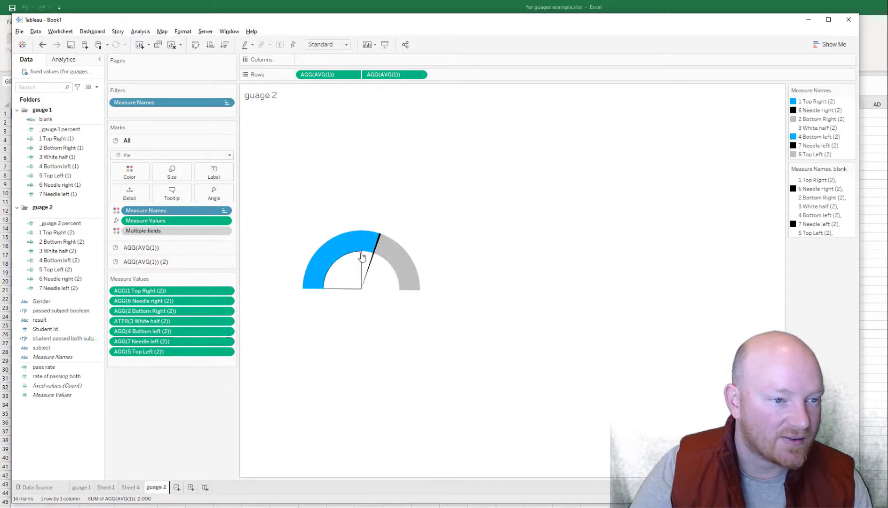
{"action": "left_click", "coordinate": [55, 224]}
{"action": "right_click", "coordinate": [55, 225]}
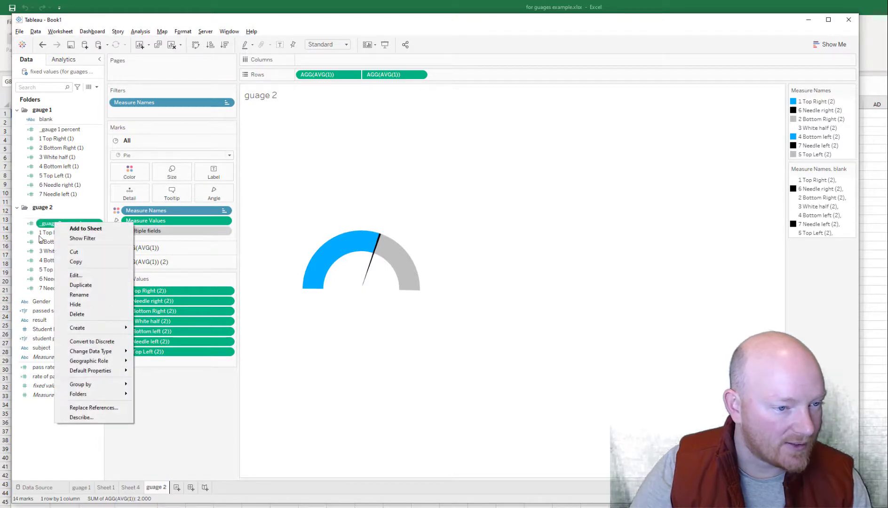
{"action": "left_click", "coordinate": [124, 276]}
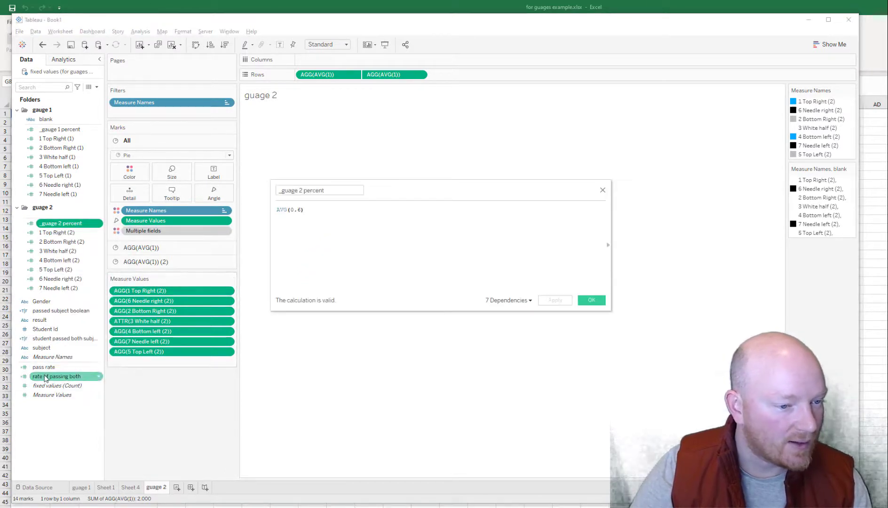
{"action": "left_click_drag", "start_coordinate": [56, 376], "coordinate": [364, 227]}
{"action": "left_click_drag", "start_coordinate": [304, 210], "coordinate": [254, 205]}
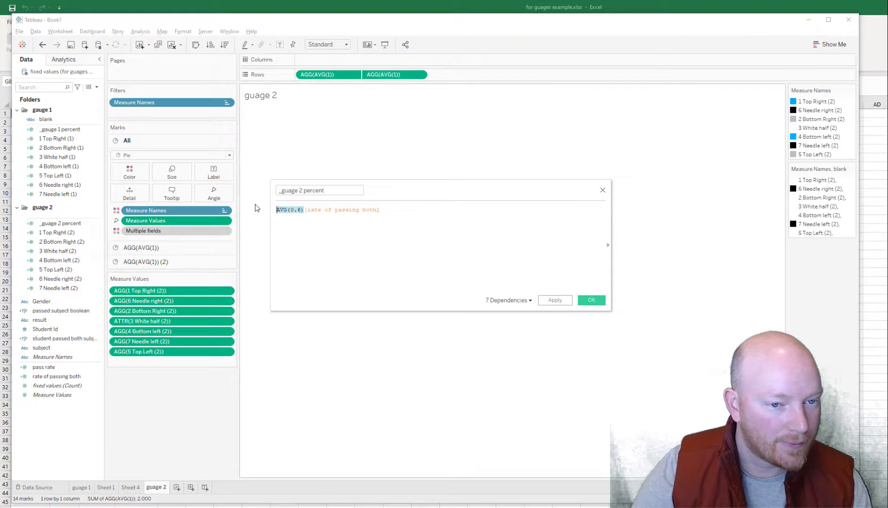
{"action": "key", "text": "BackSpace"}
{"action": "left_click", "coordinate": [591, 301]}
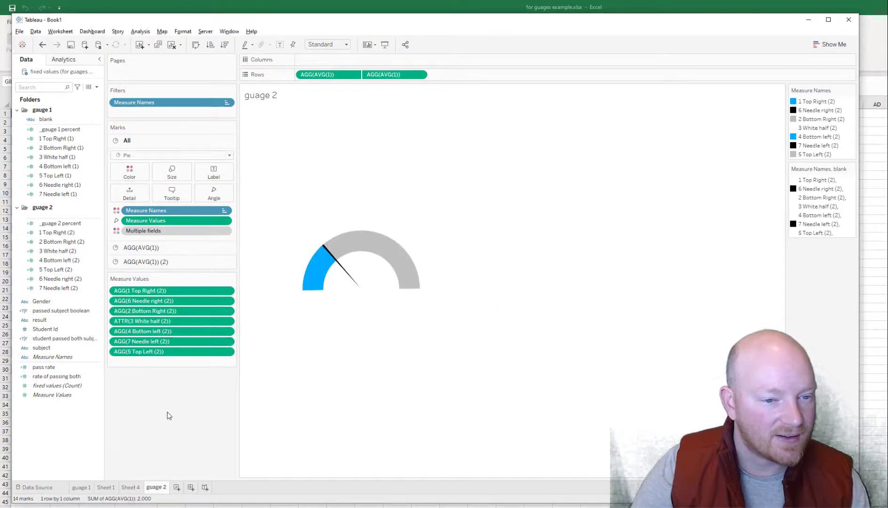
Put Gender on Columns for separate f and m gauges, and save the workbook as Book1.twb
{"action": "left_click_drag", "start_coordinate": [42, 301], "coordinate": [330, 59]}
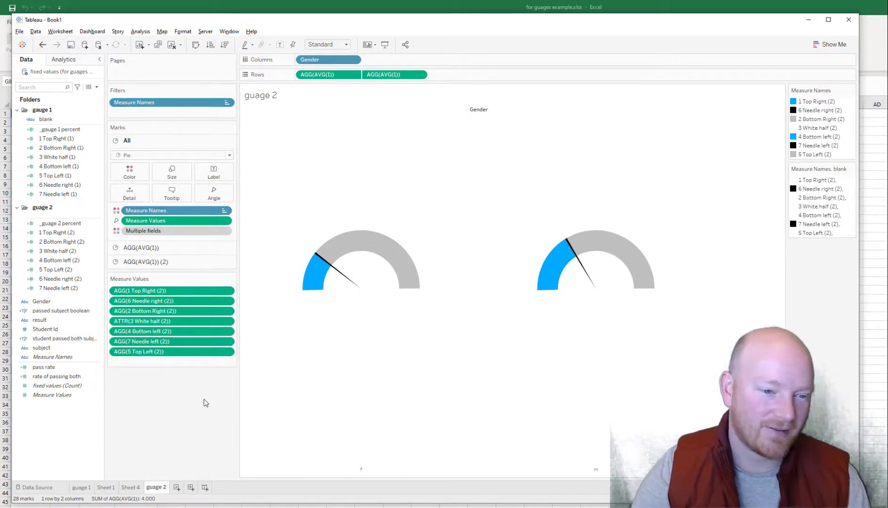
{"action": "left_click", "coordinate": [71, 44]}
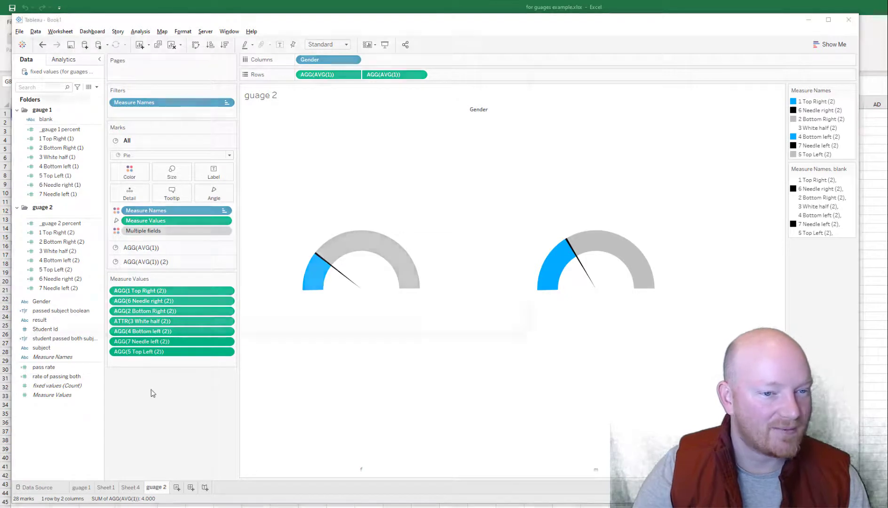
{"action": "left_click", "coordinate": [452, 329]}
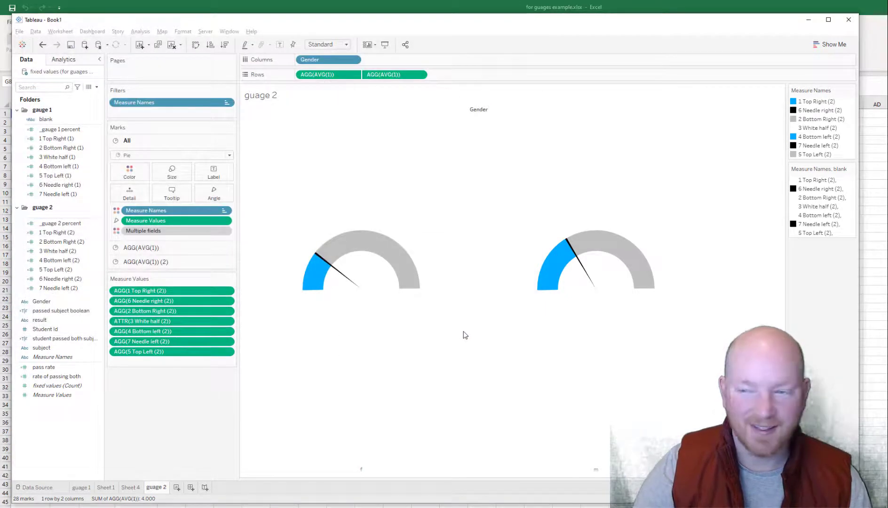